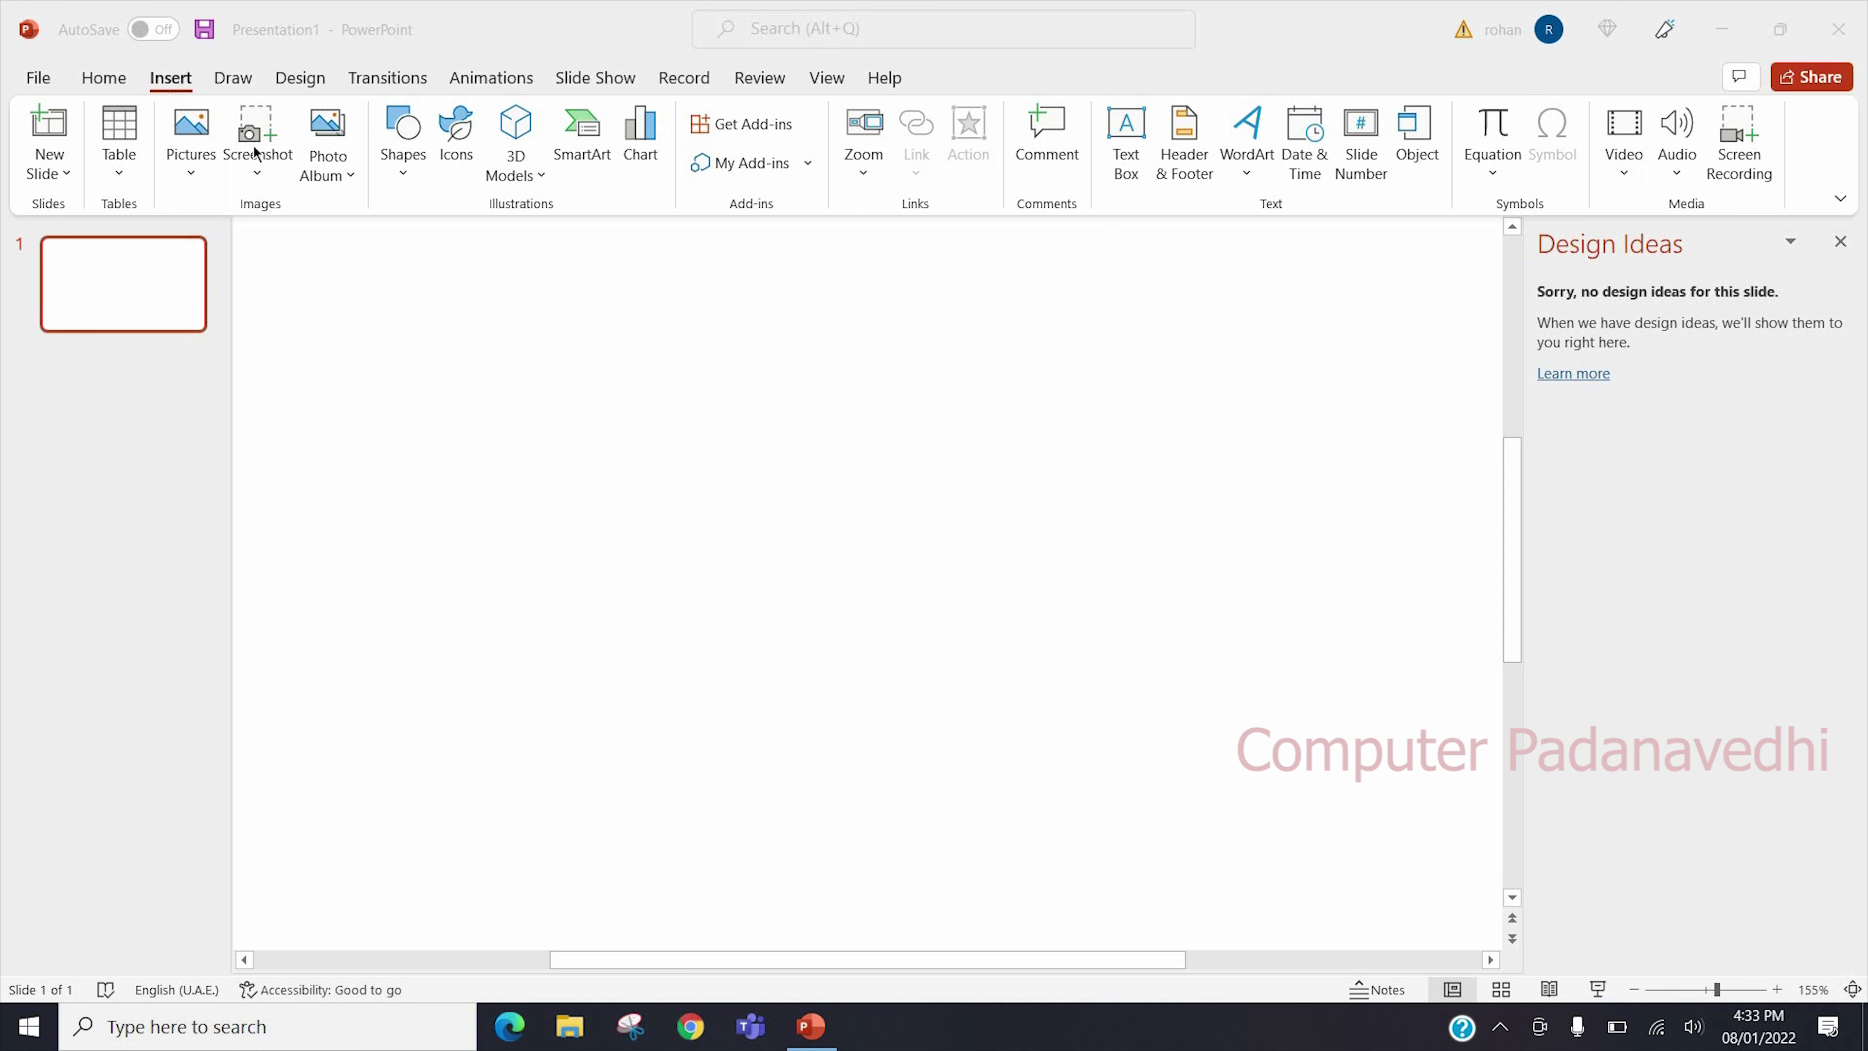
# - Start a new photo album from the Insert tab's Photo Album menu
pyautogui.click(175, 81)
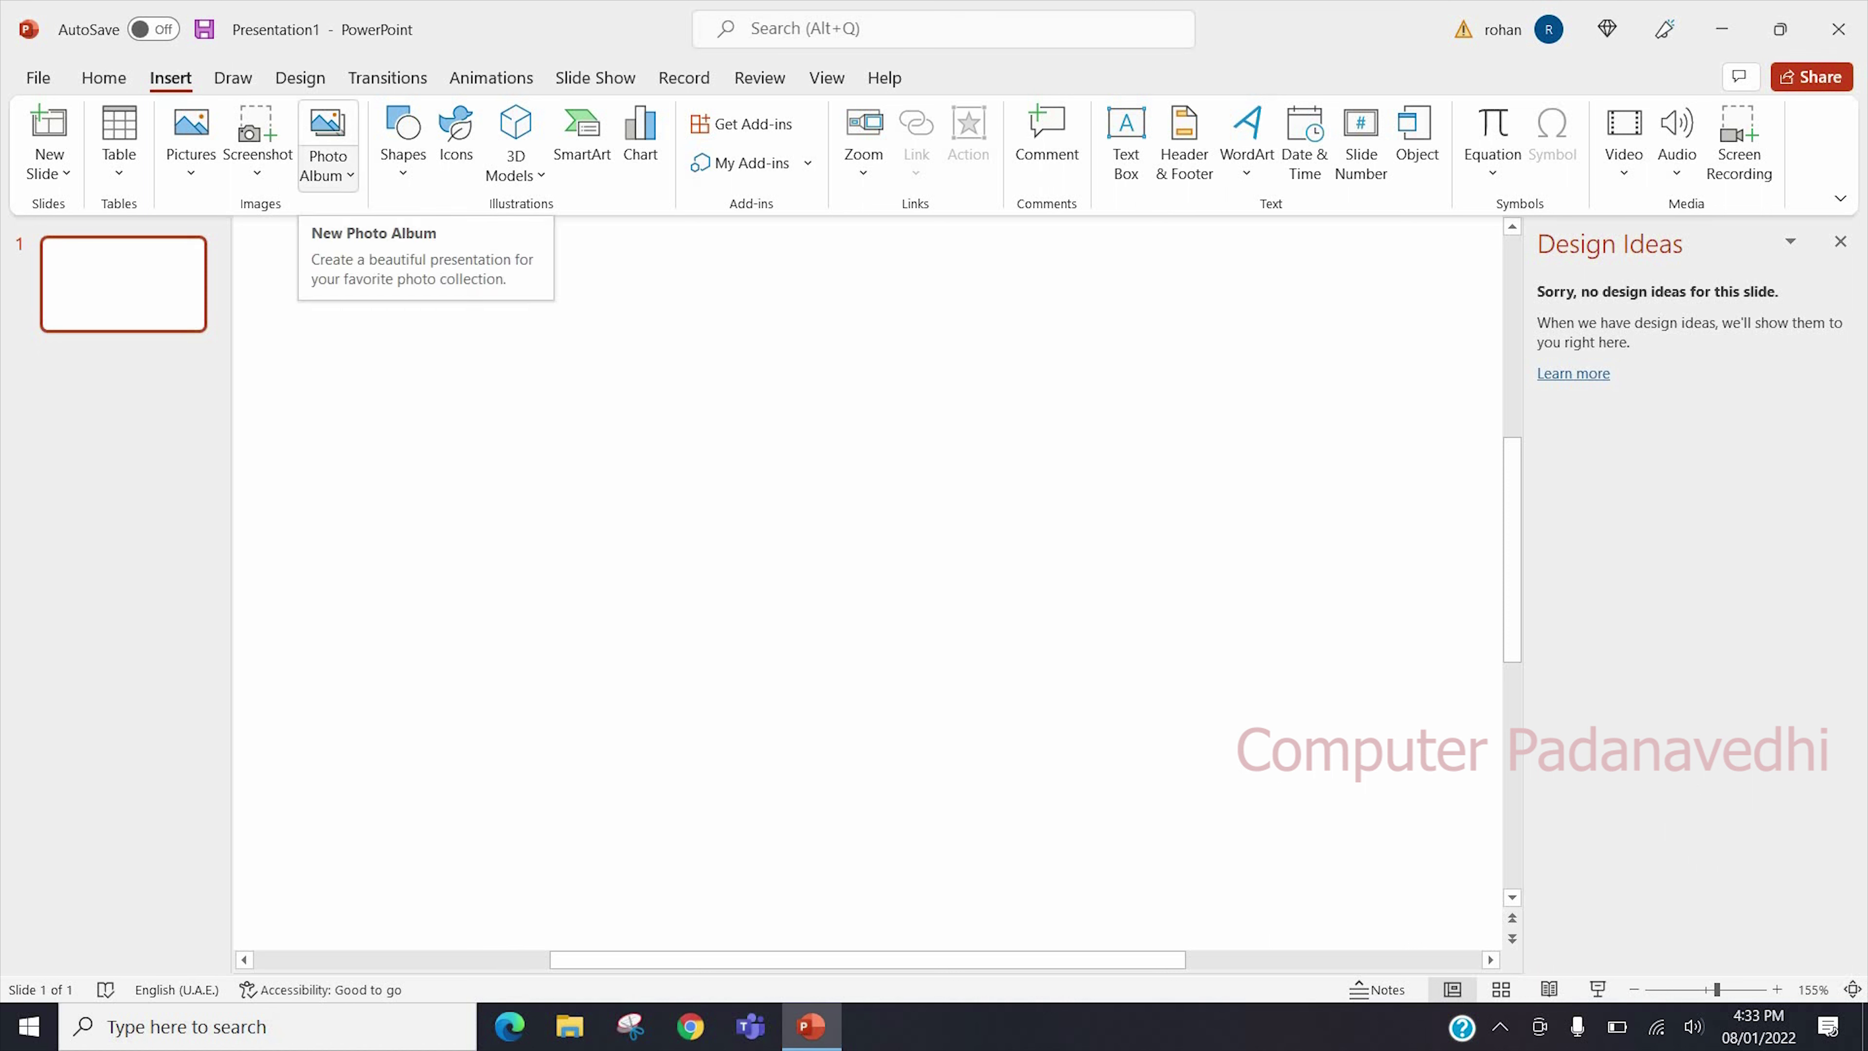
pyautogui.click(352, 176)
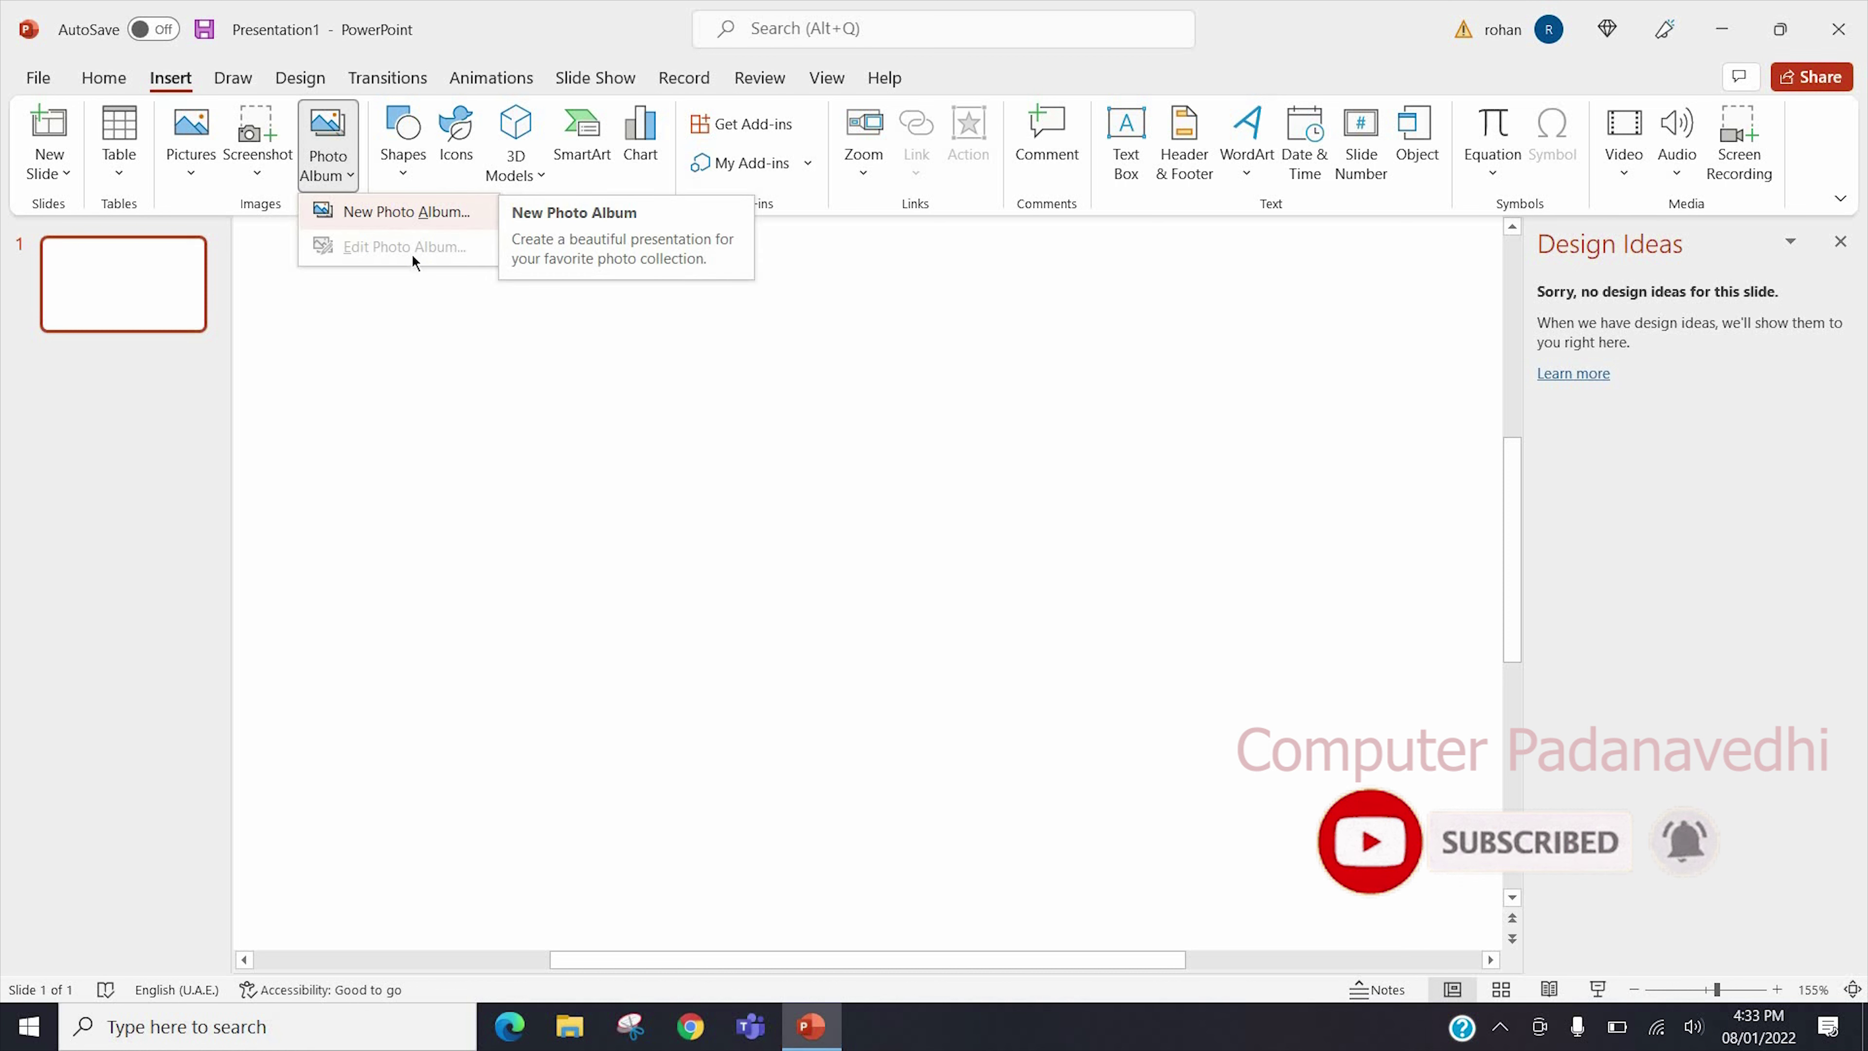
pyautogui.click(397, 212)
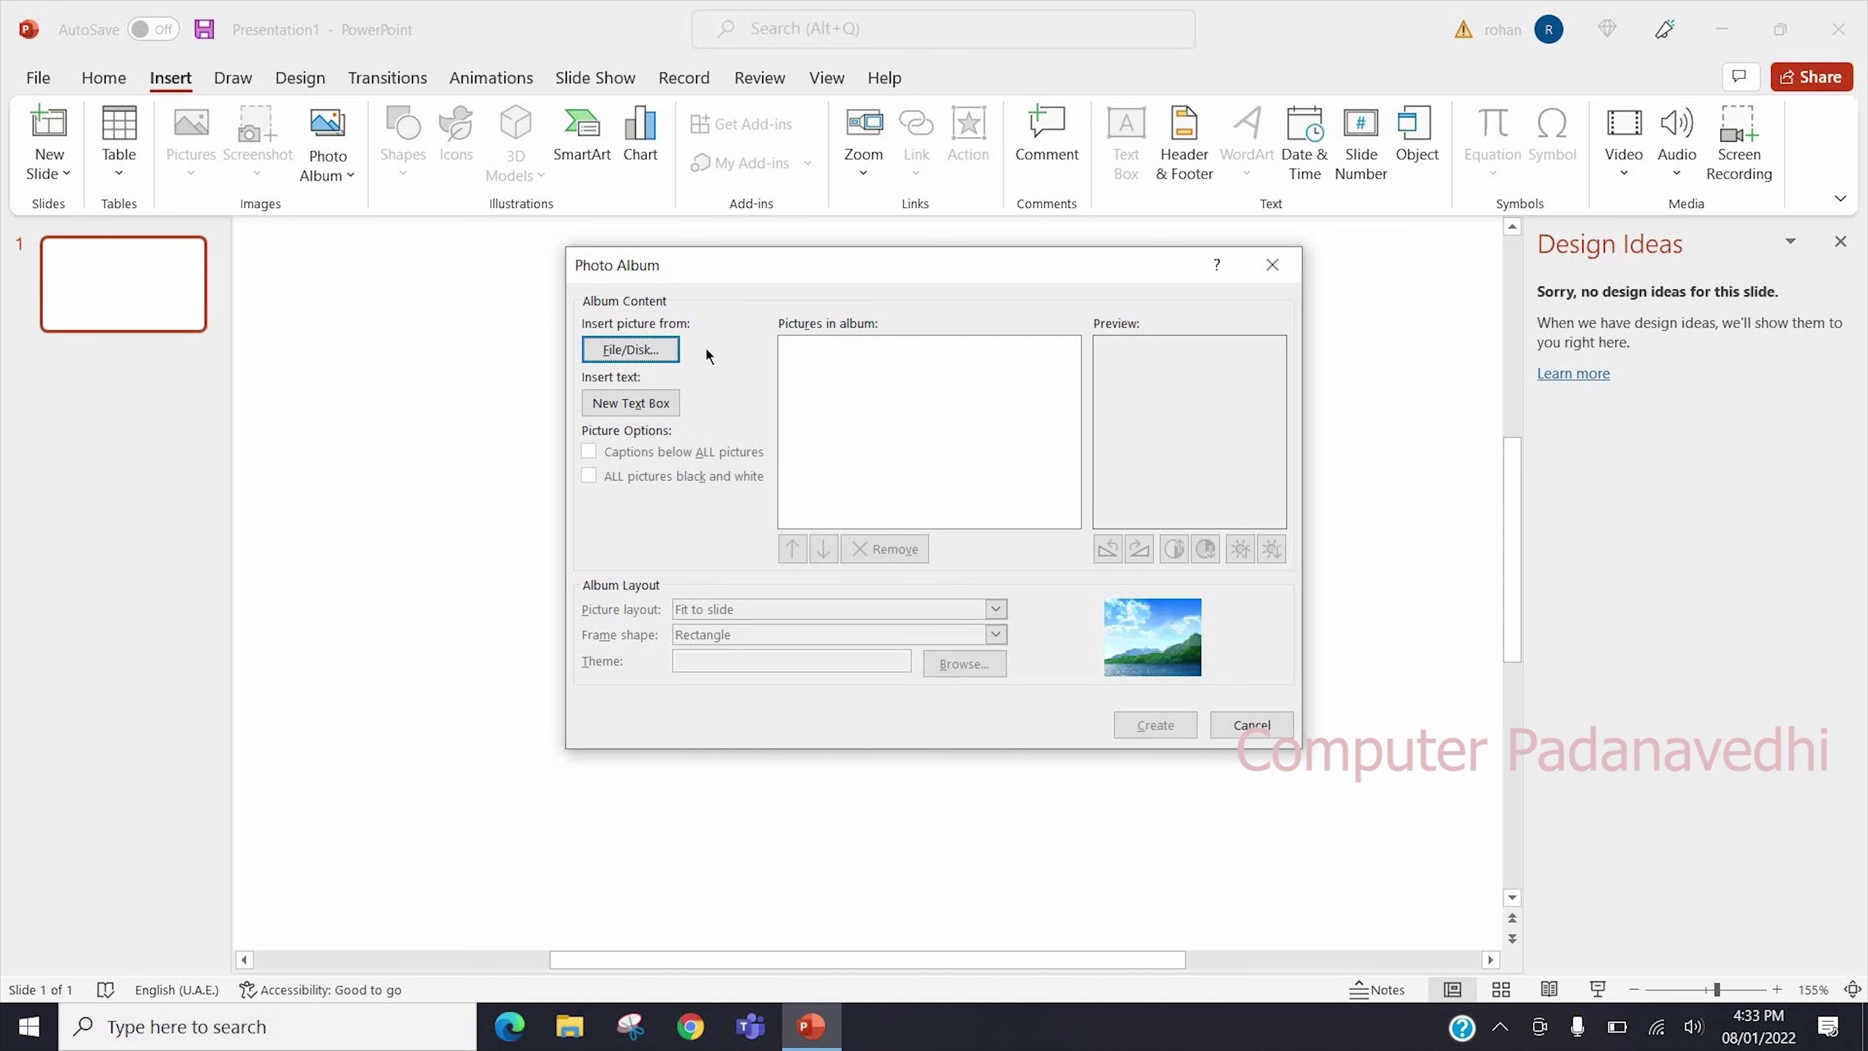
# - Add all twelve pictures from the pic folder to the album
pyautogui.click(631, 351)
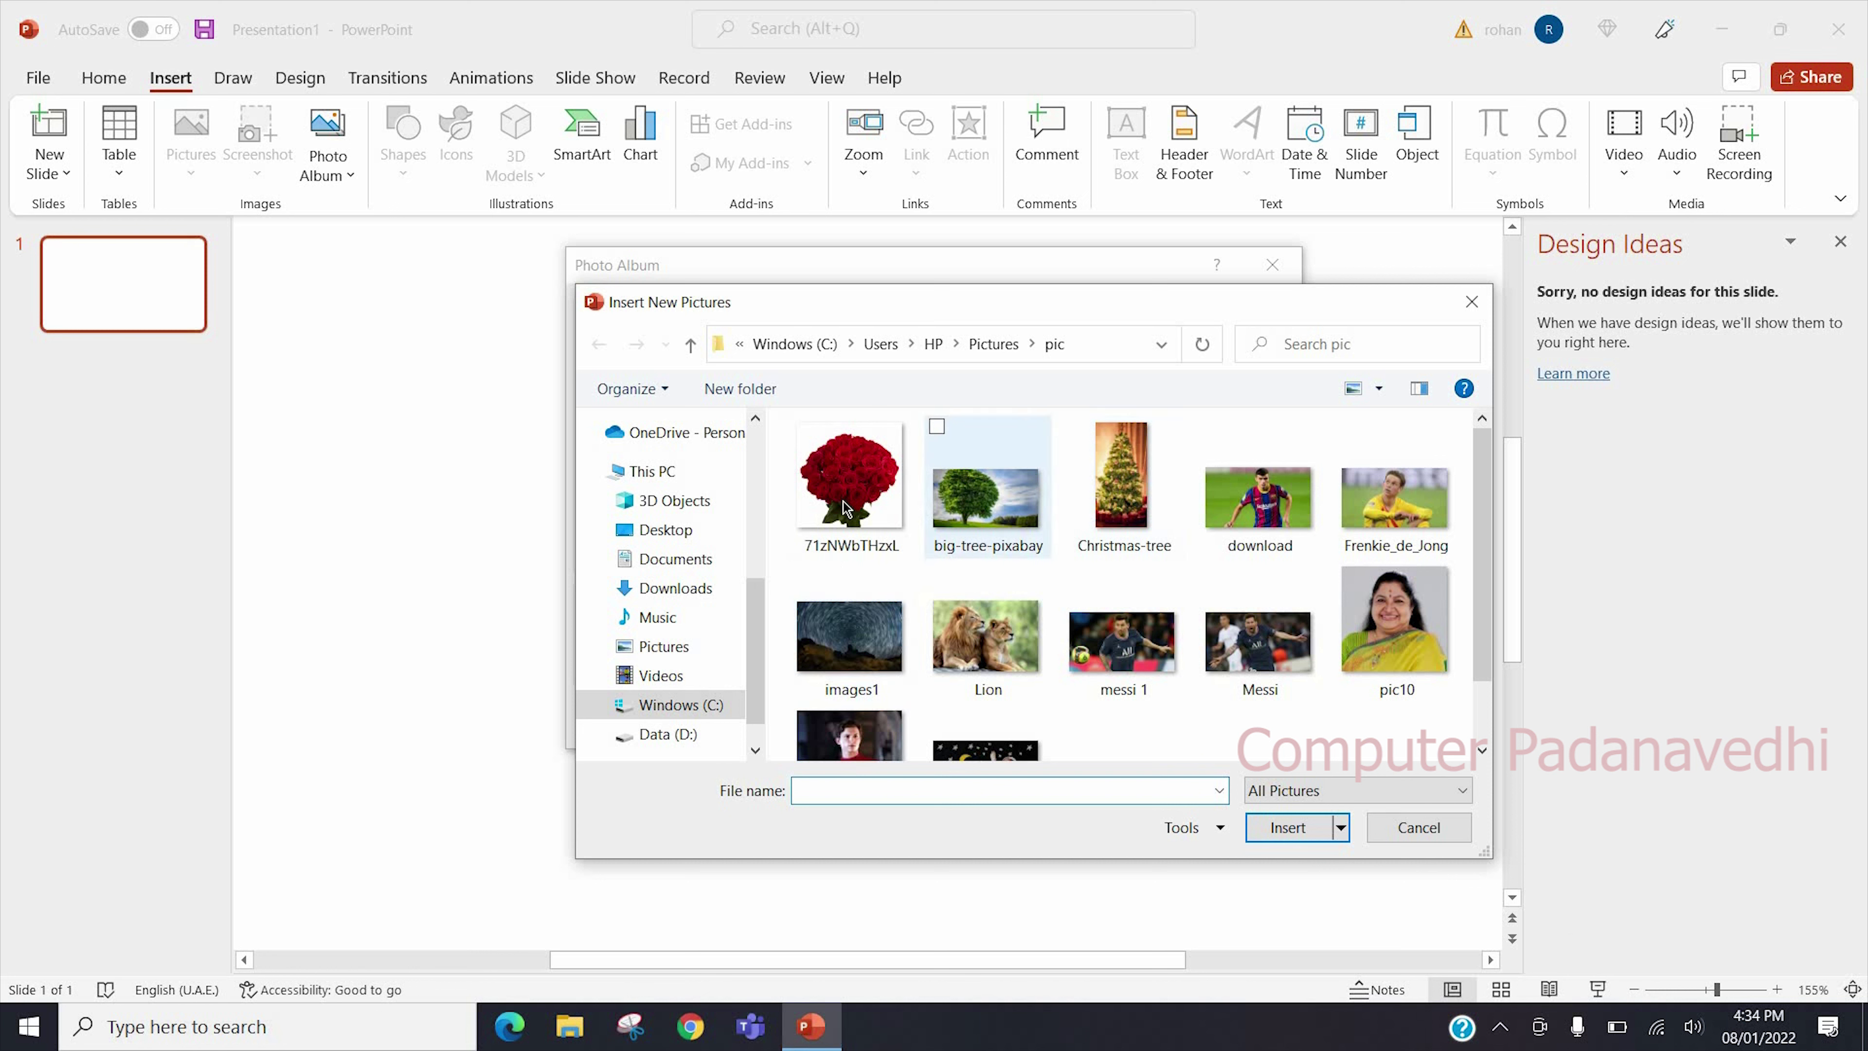
pyautogui.click(857, 505)
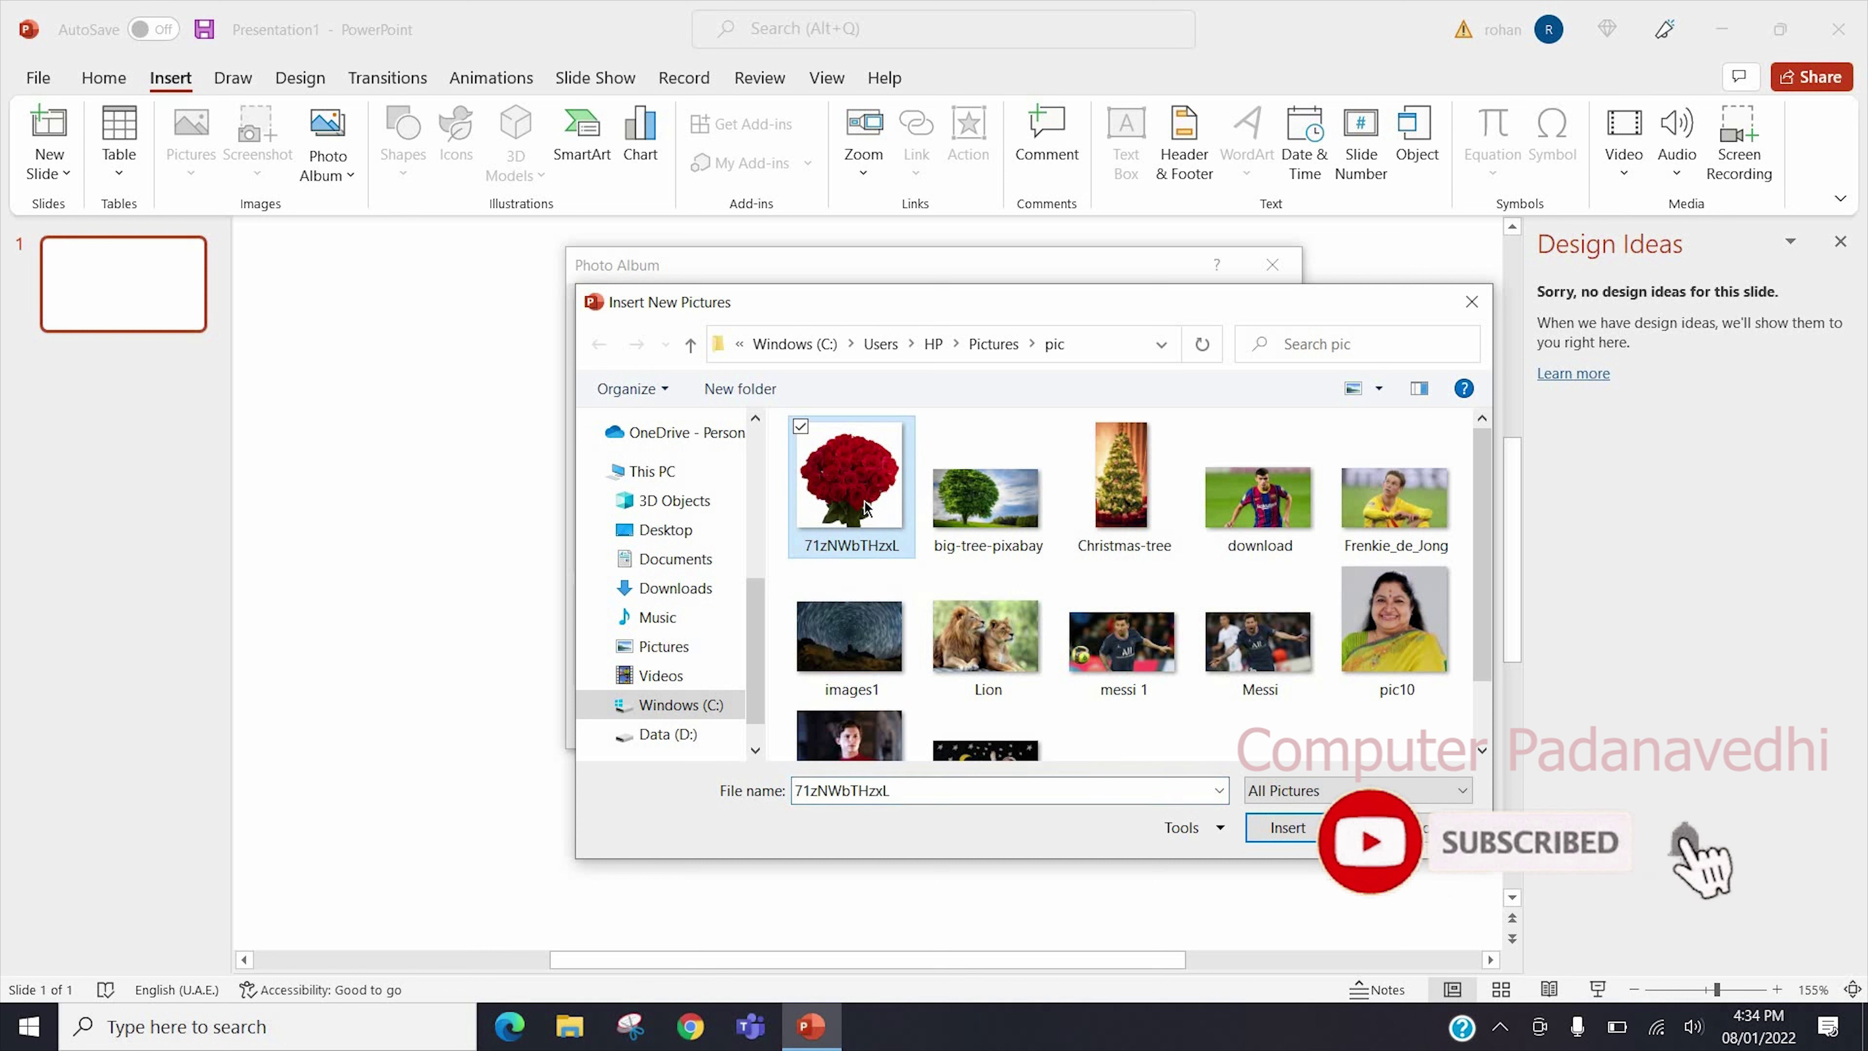
pyautogui.moveTo(850, 481)
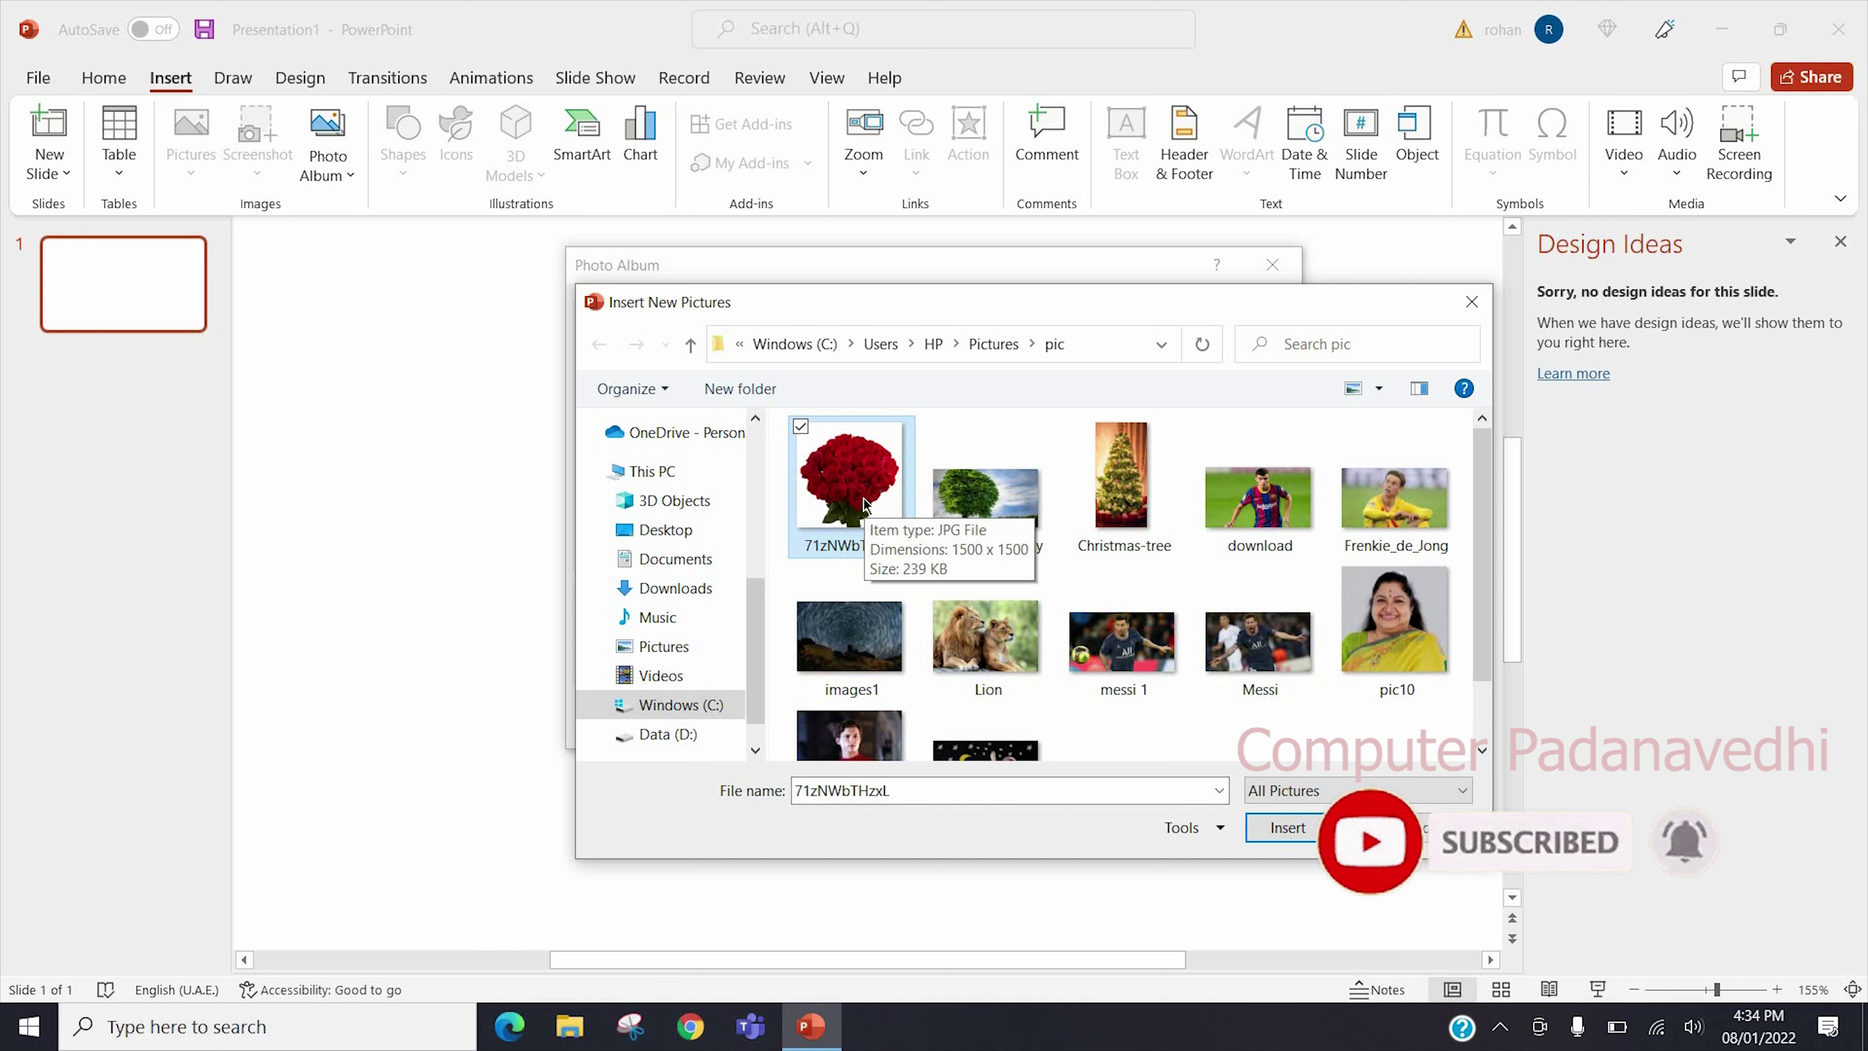
pyautogui.hotkey('ctrl', 'a')
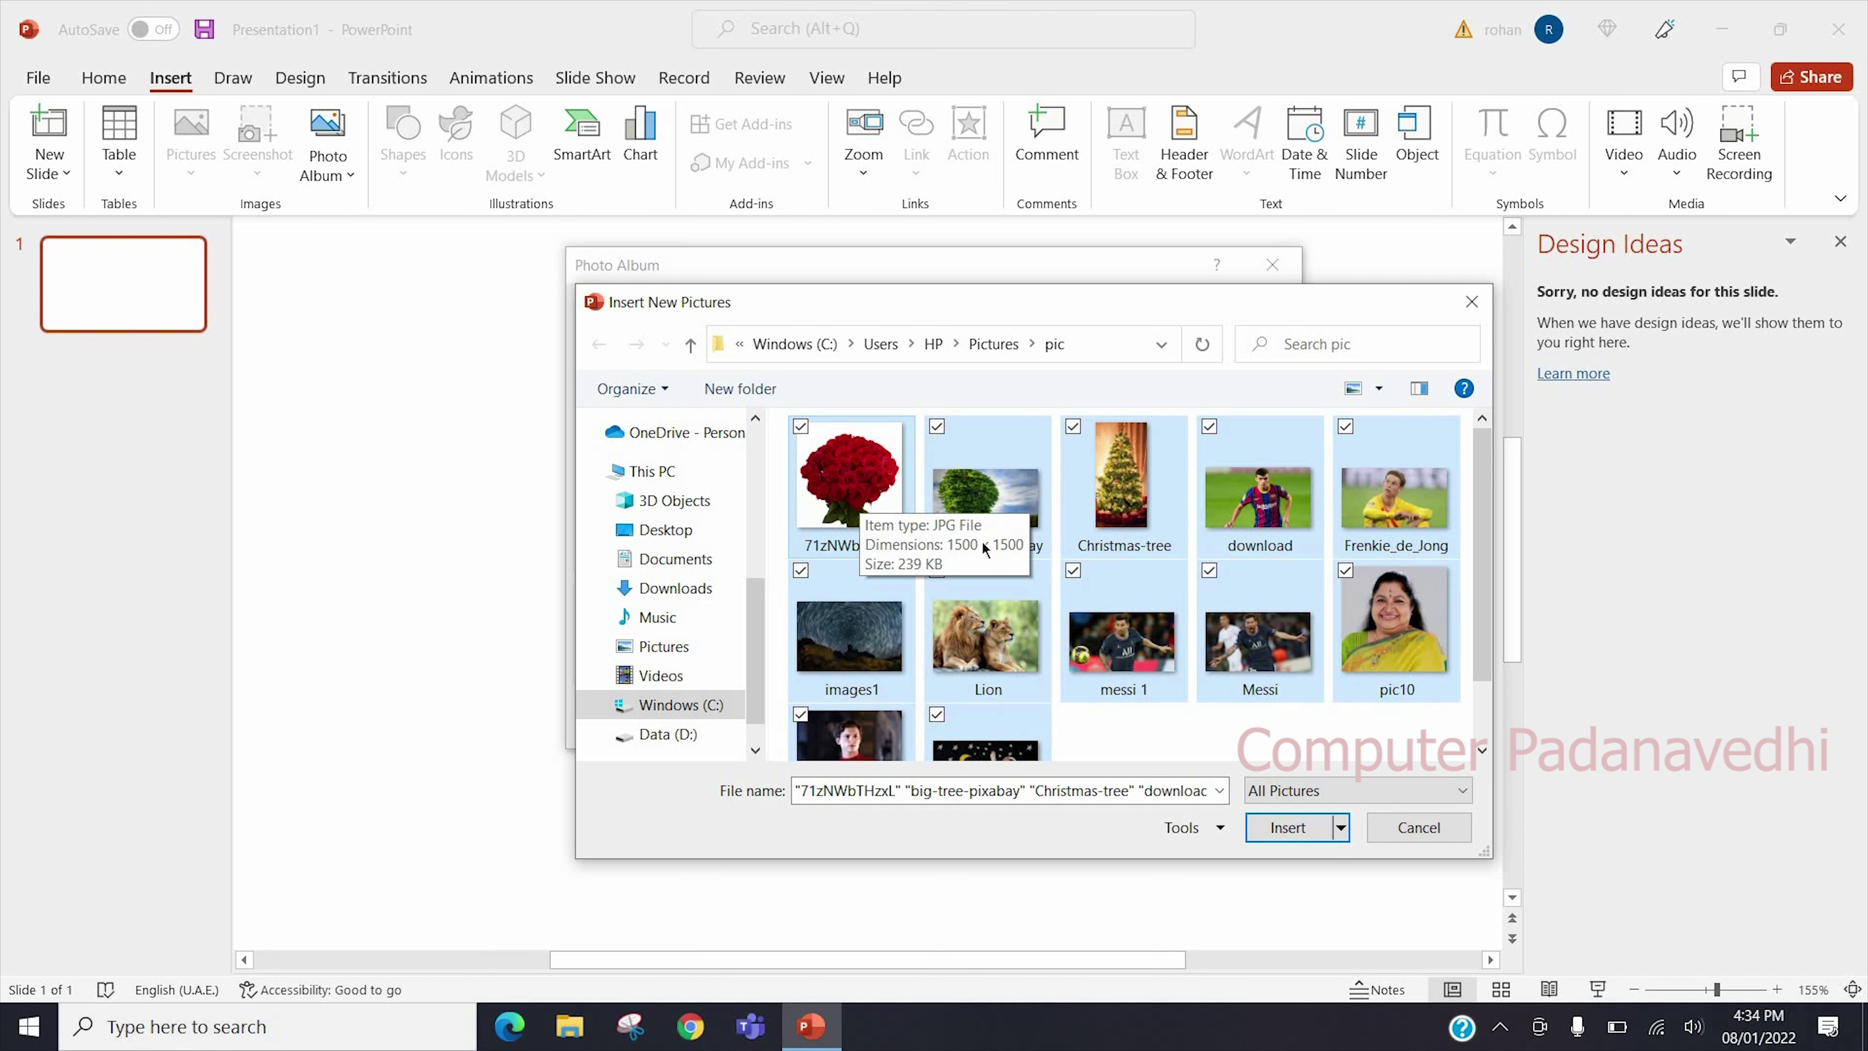
pyautogui.click(1281, 830)
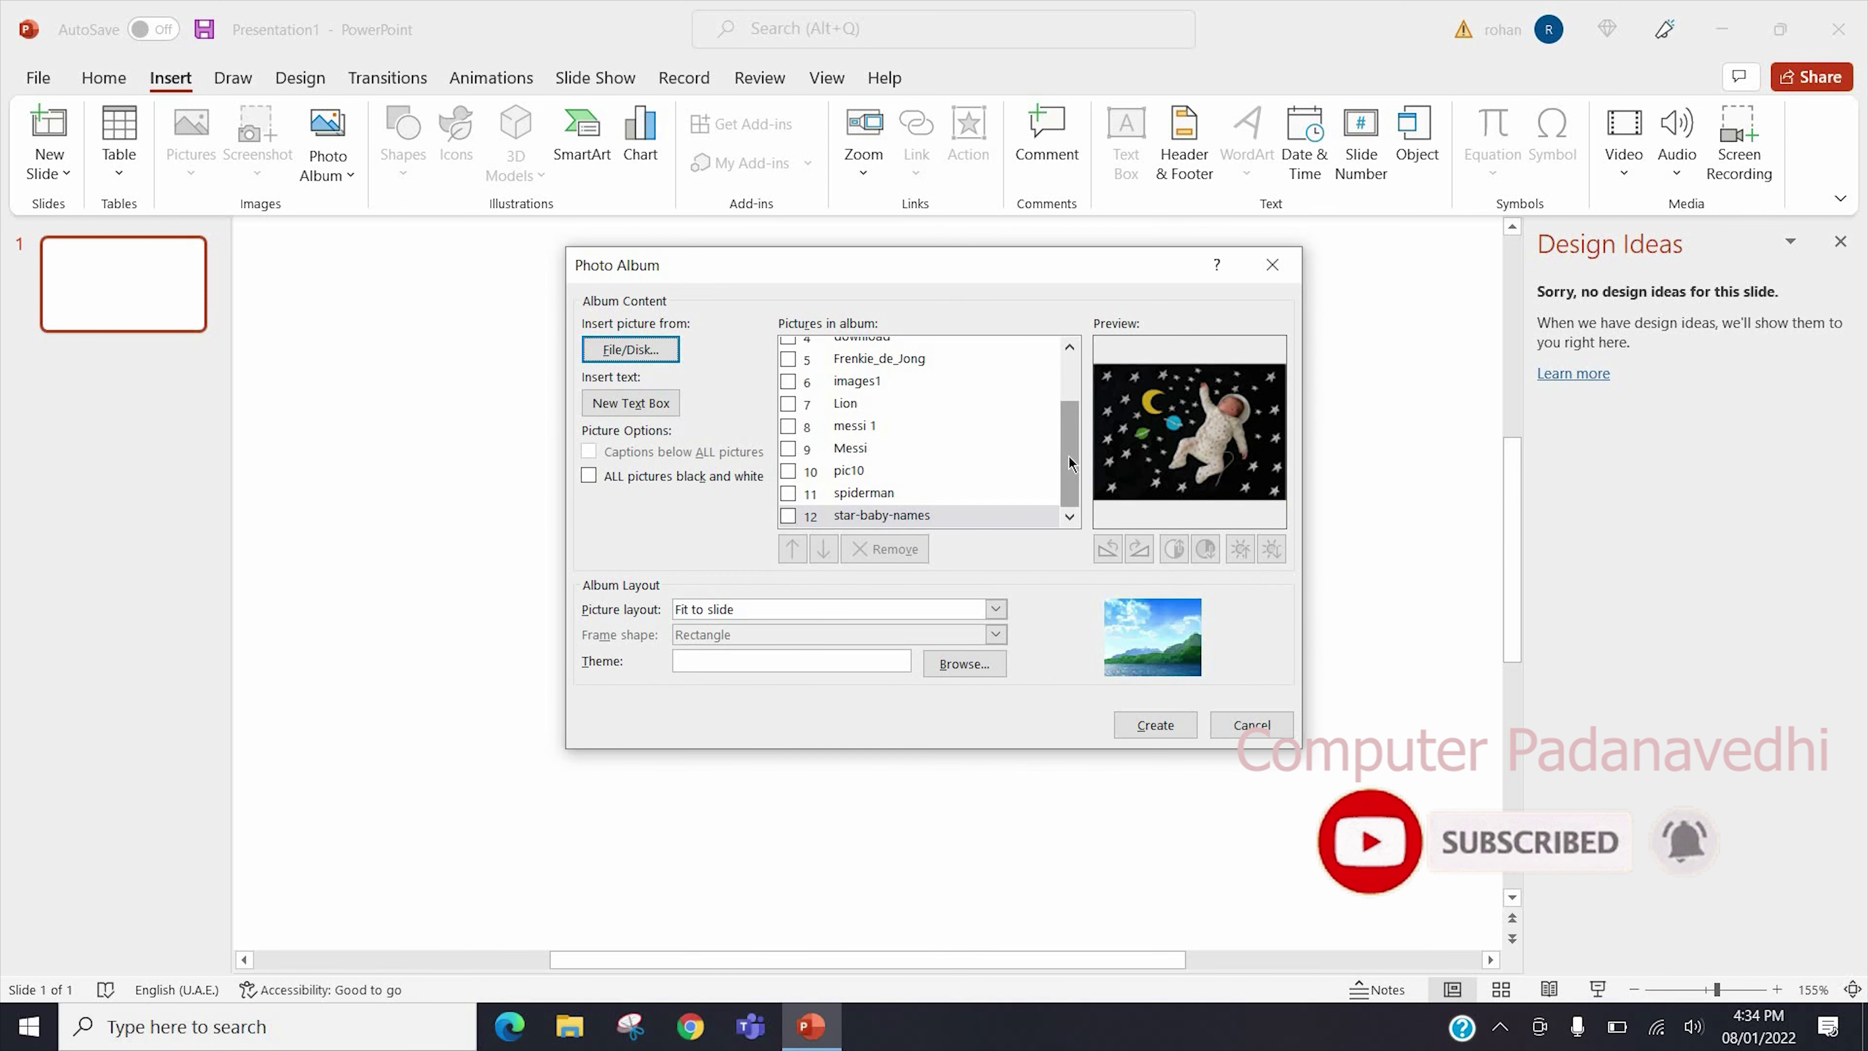
# - Reorder the album so the download picture sits fifth, right after Frenkie_de_Jong
pyautogui.moveTo(1069, 457)
pyautogui.mouseDown()
pyautogui.moveTo(1074, 405)
pyautogui.moveTo(1073, 457)
pyautogui.mouseUp()
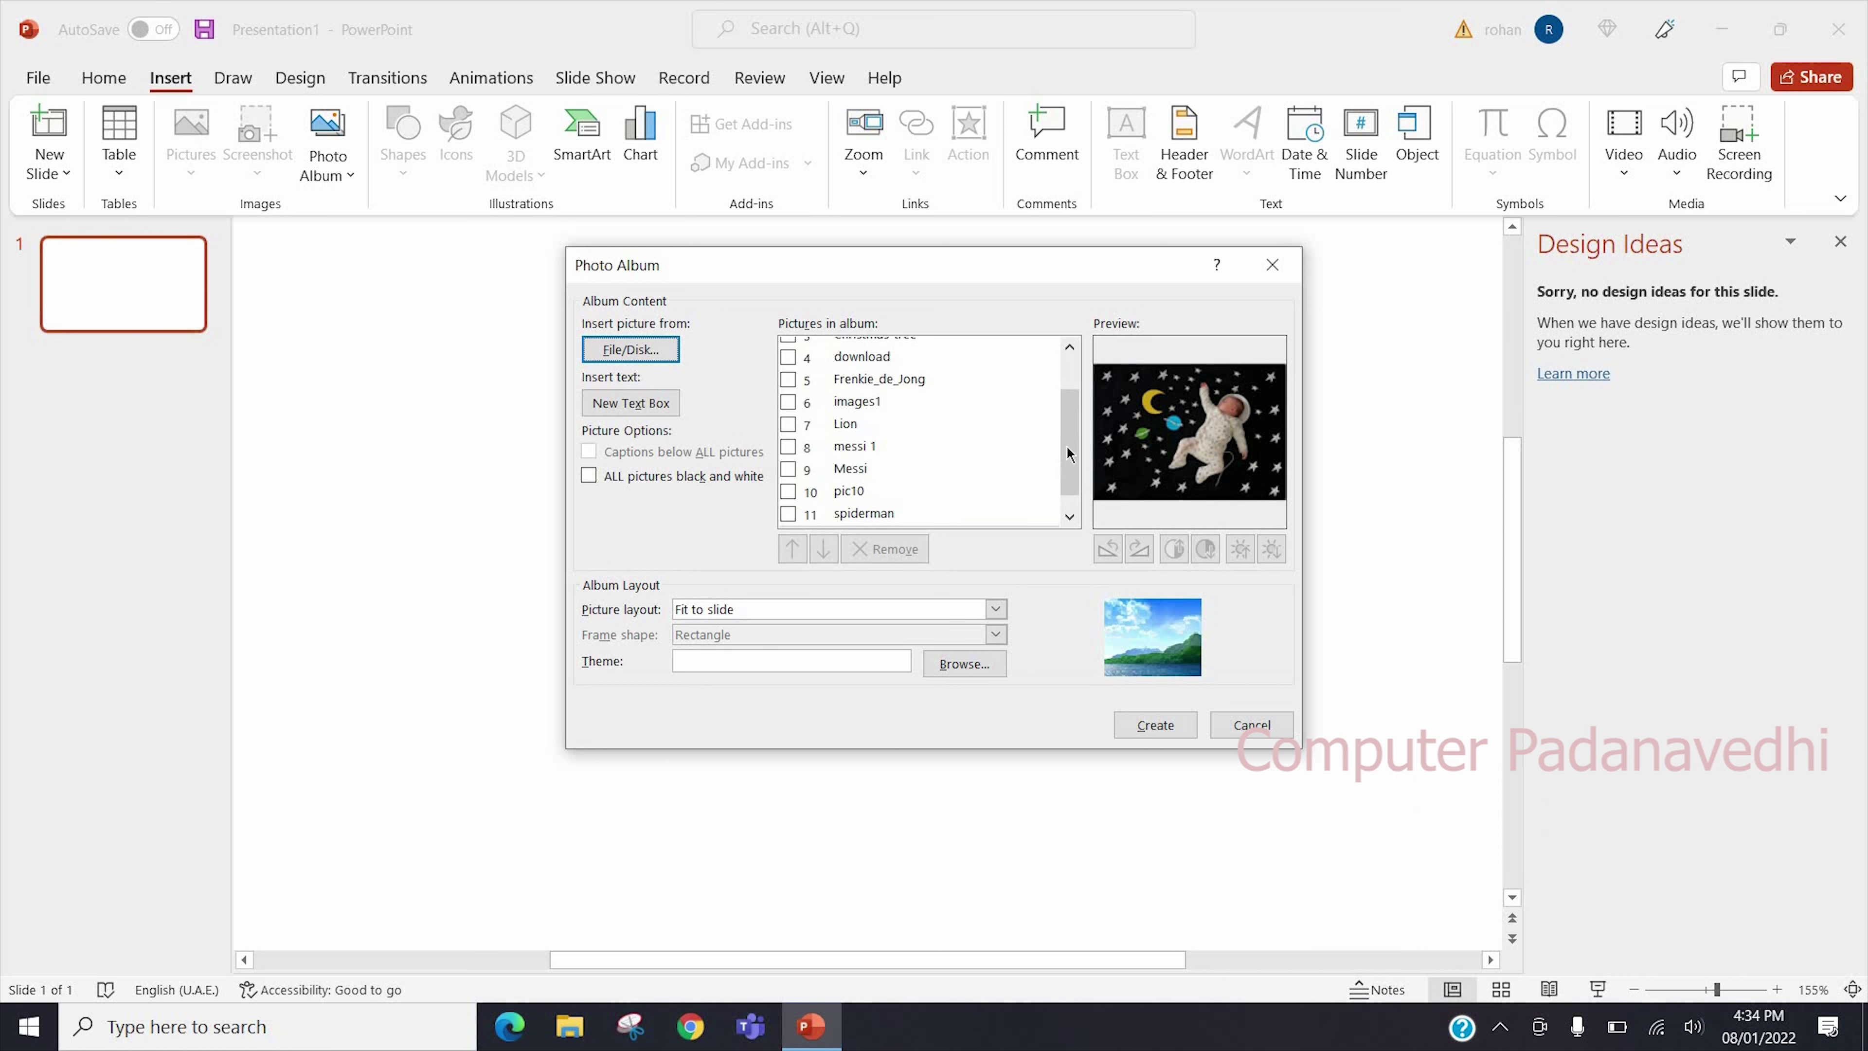
pyautogui.scroll(-1, 1071, 484)
pyautogui.scroll(1, 1073, 418)
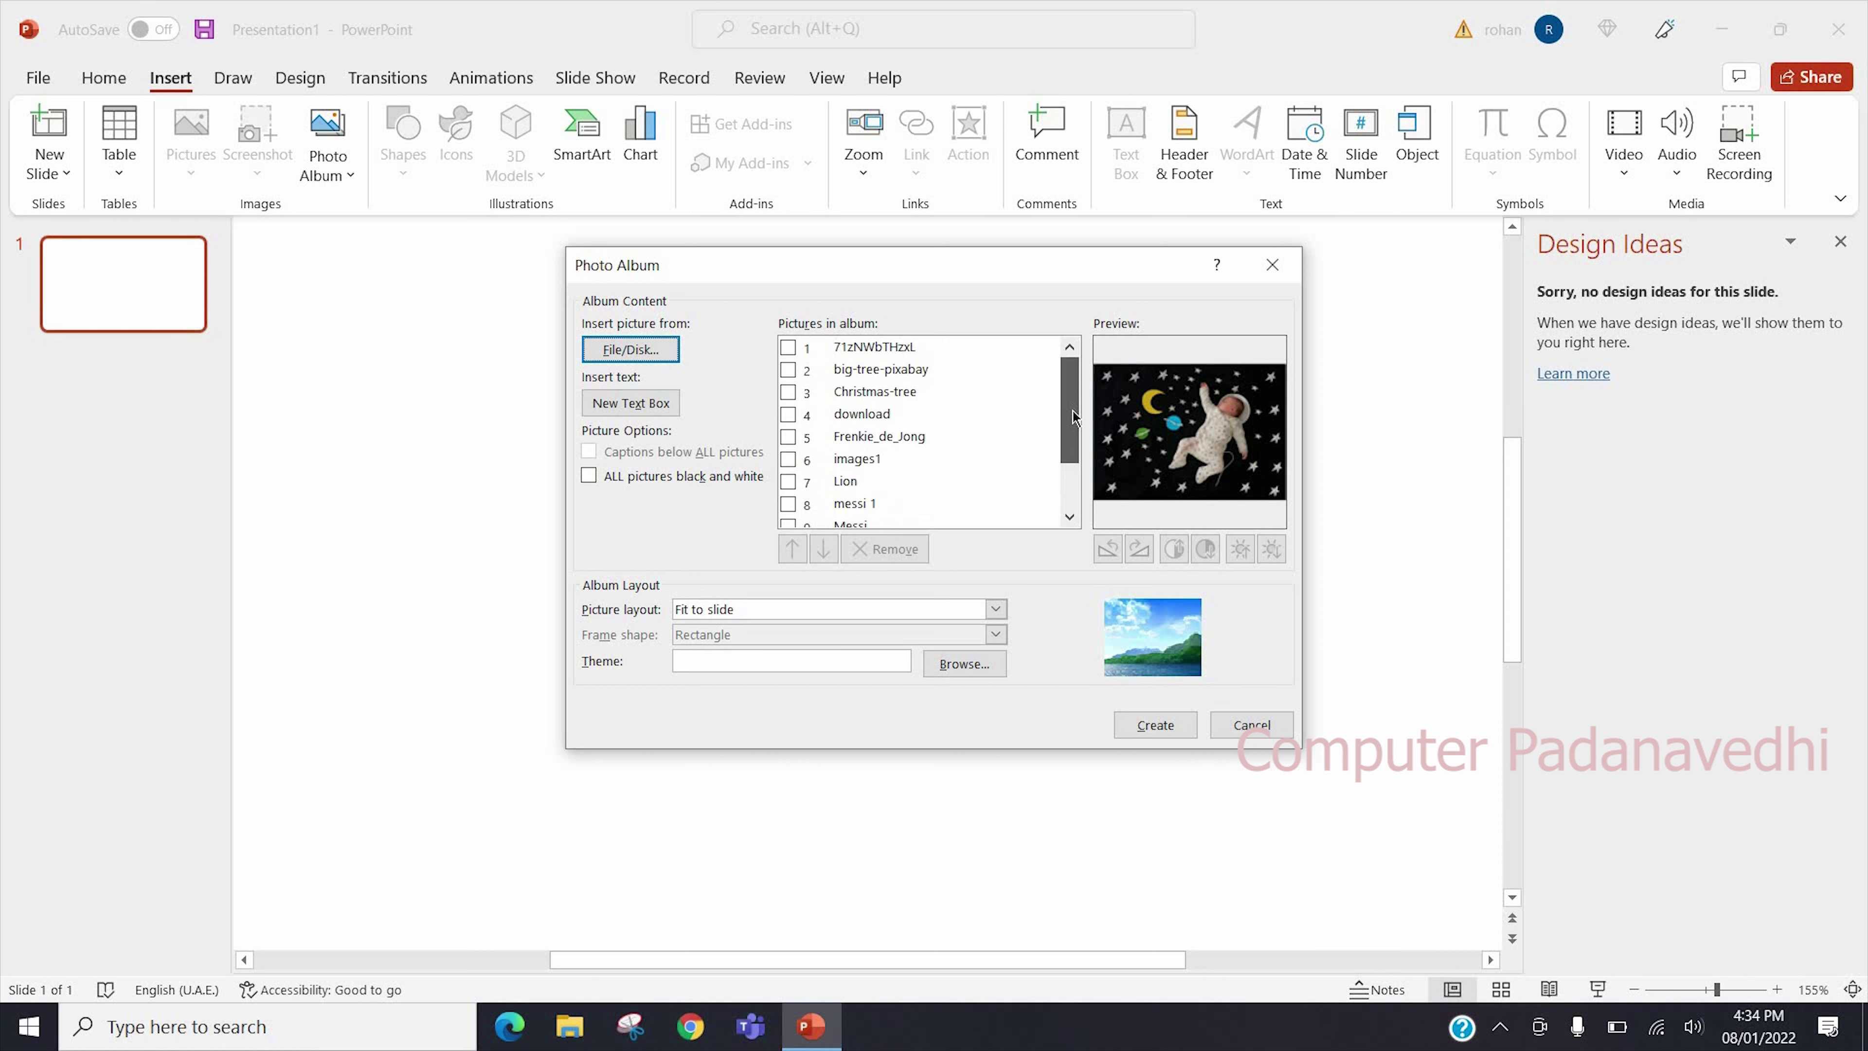
pyautogui.scroll(-1, 1071, 445)
pyautogui.scroll(1, 1073, 440)
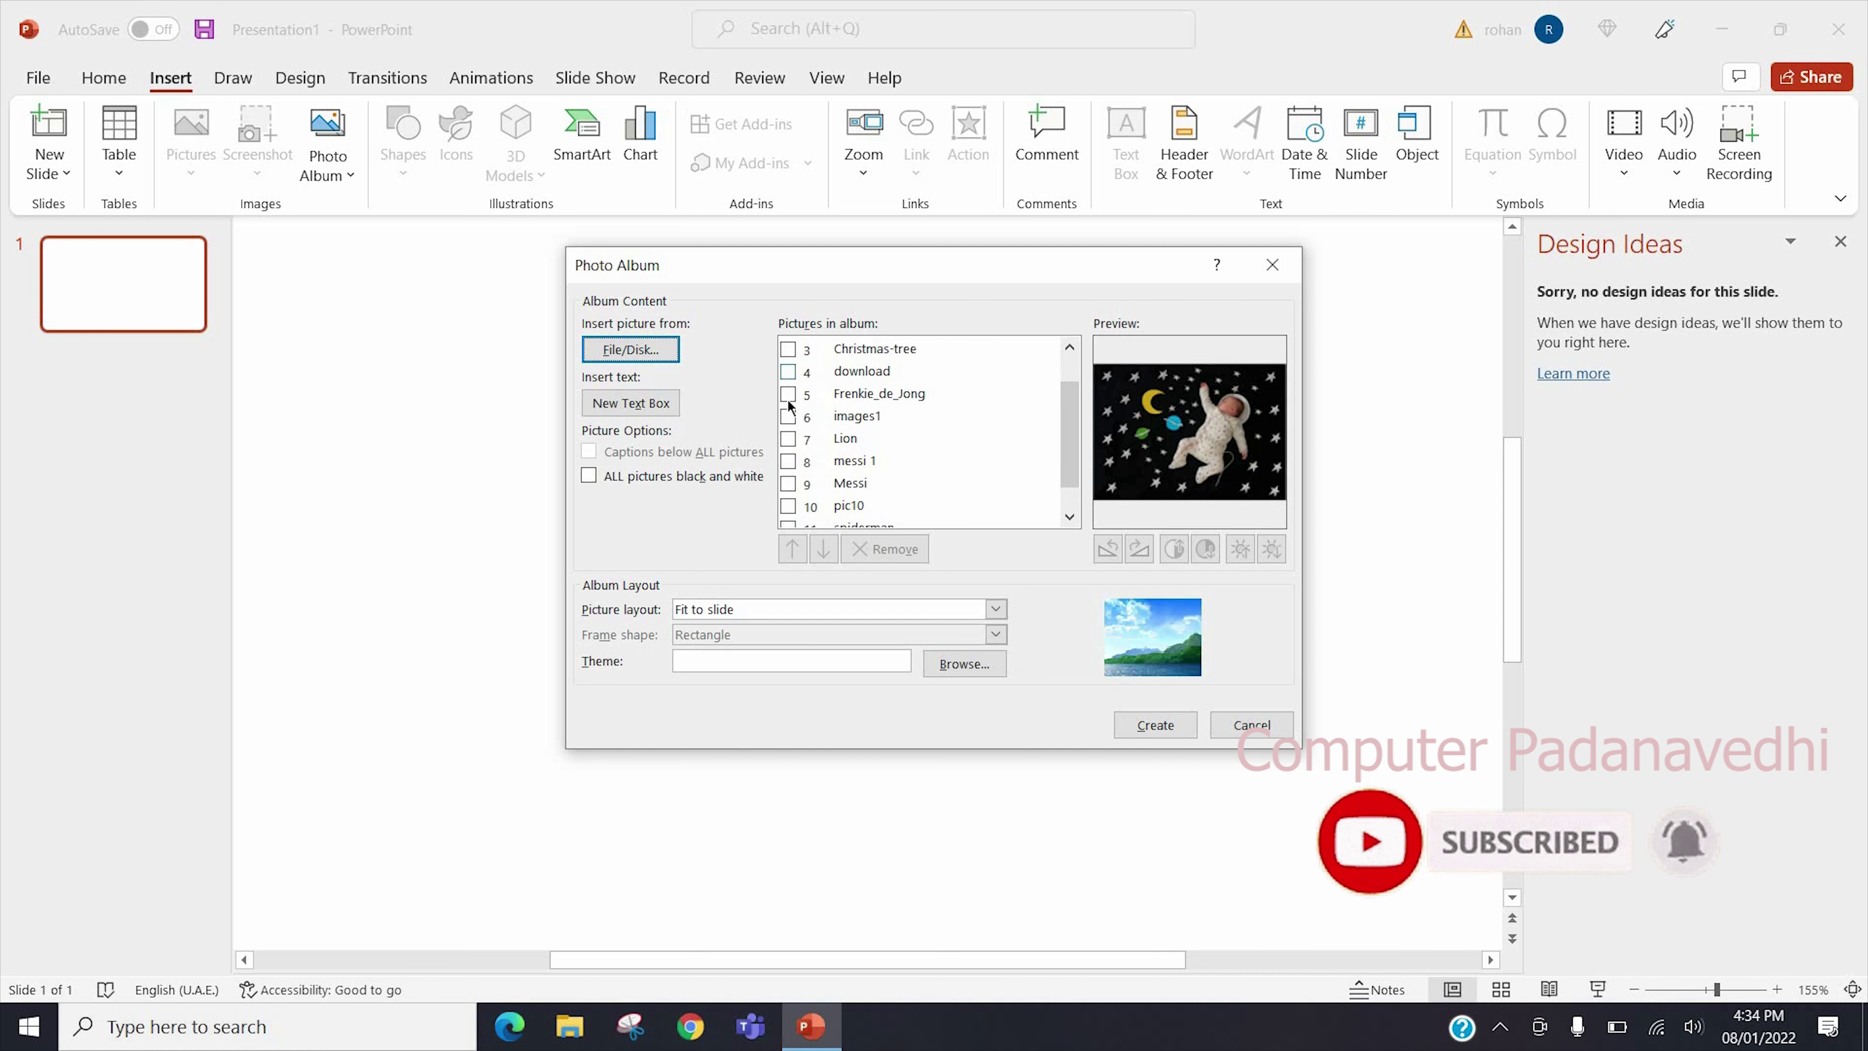
pyautogui.click(787, 372)
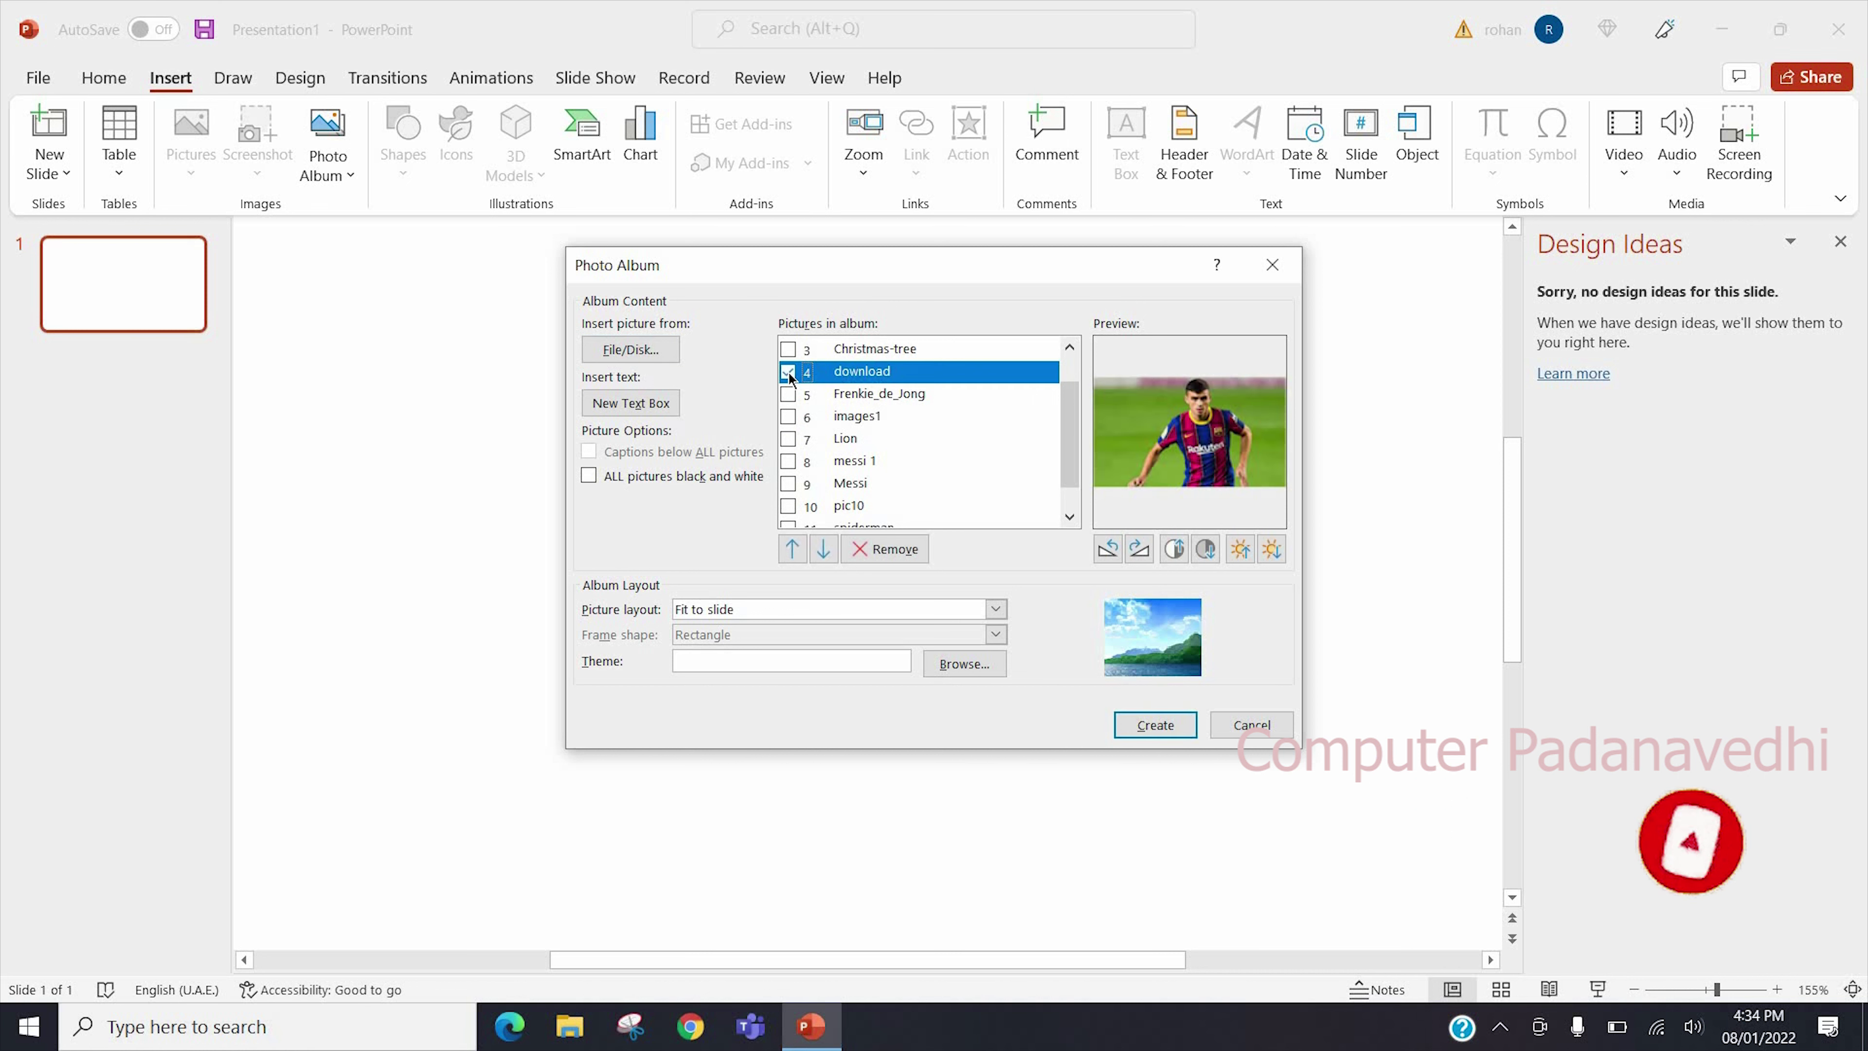
pyautogui.click(793, 549)
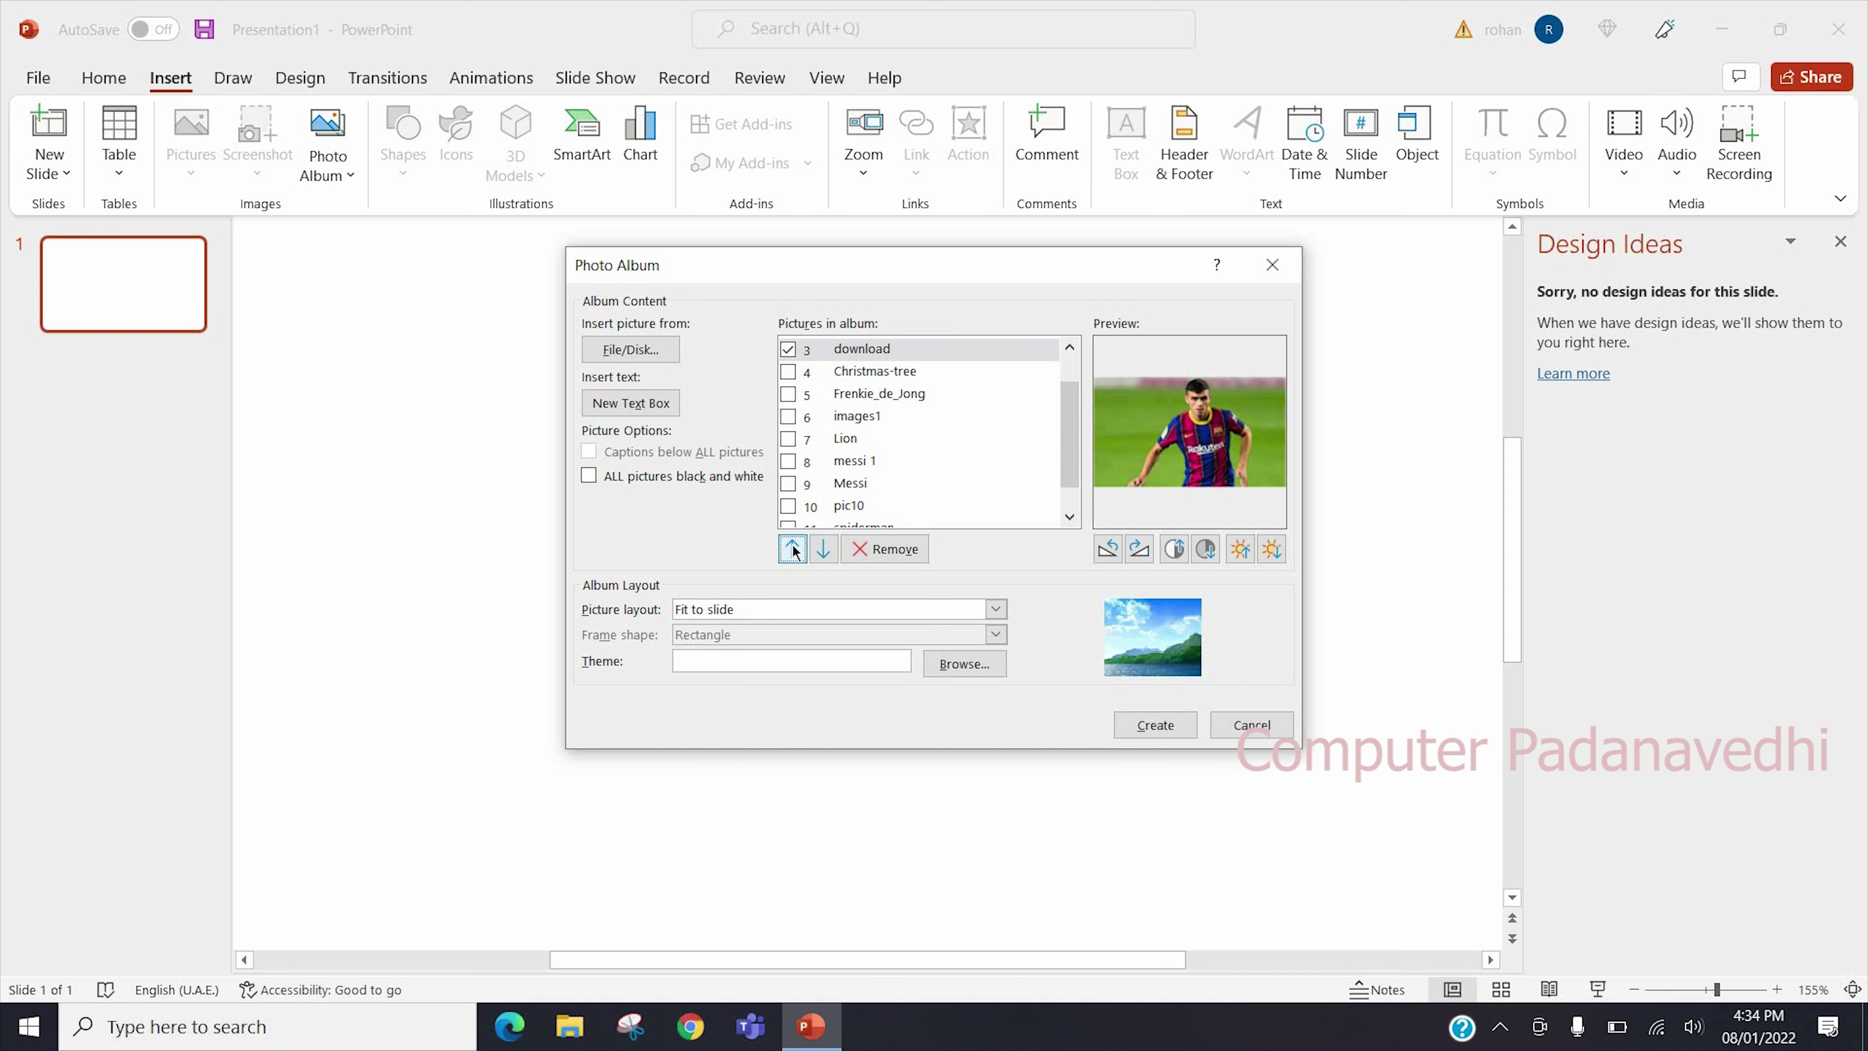
pyautogui.click(823, 549)
pyautogui.click(823, 549)
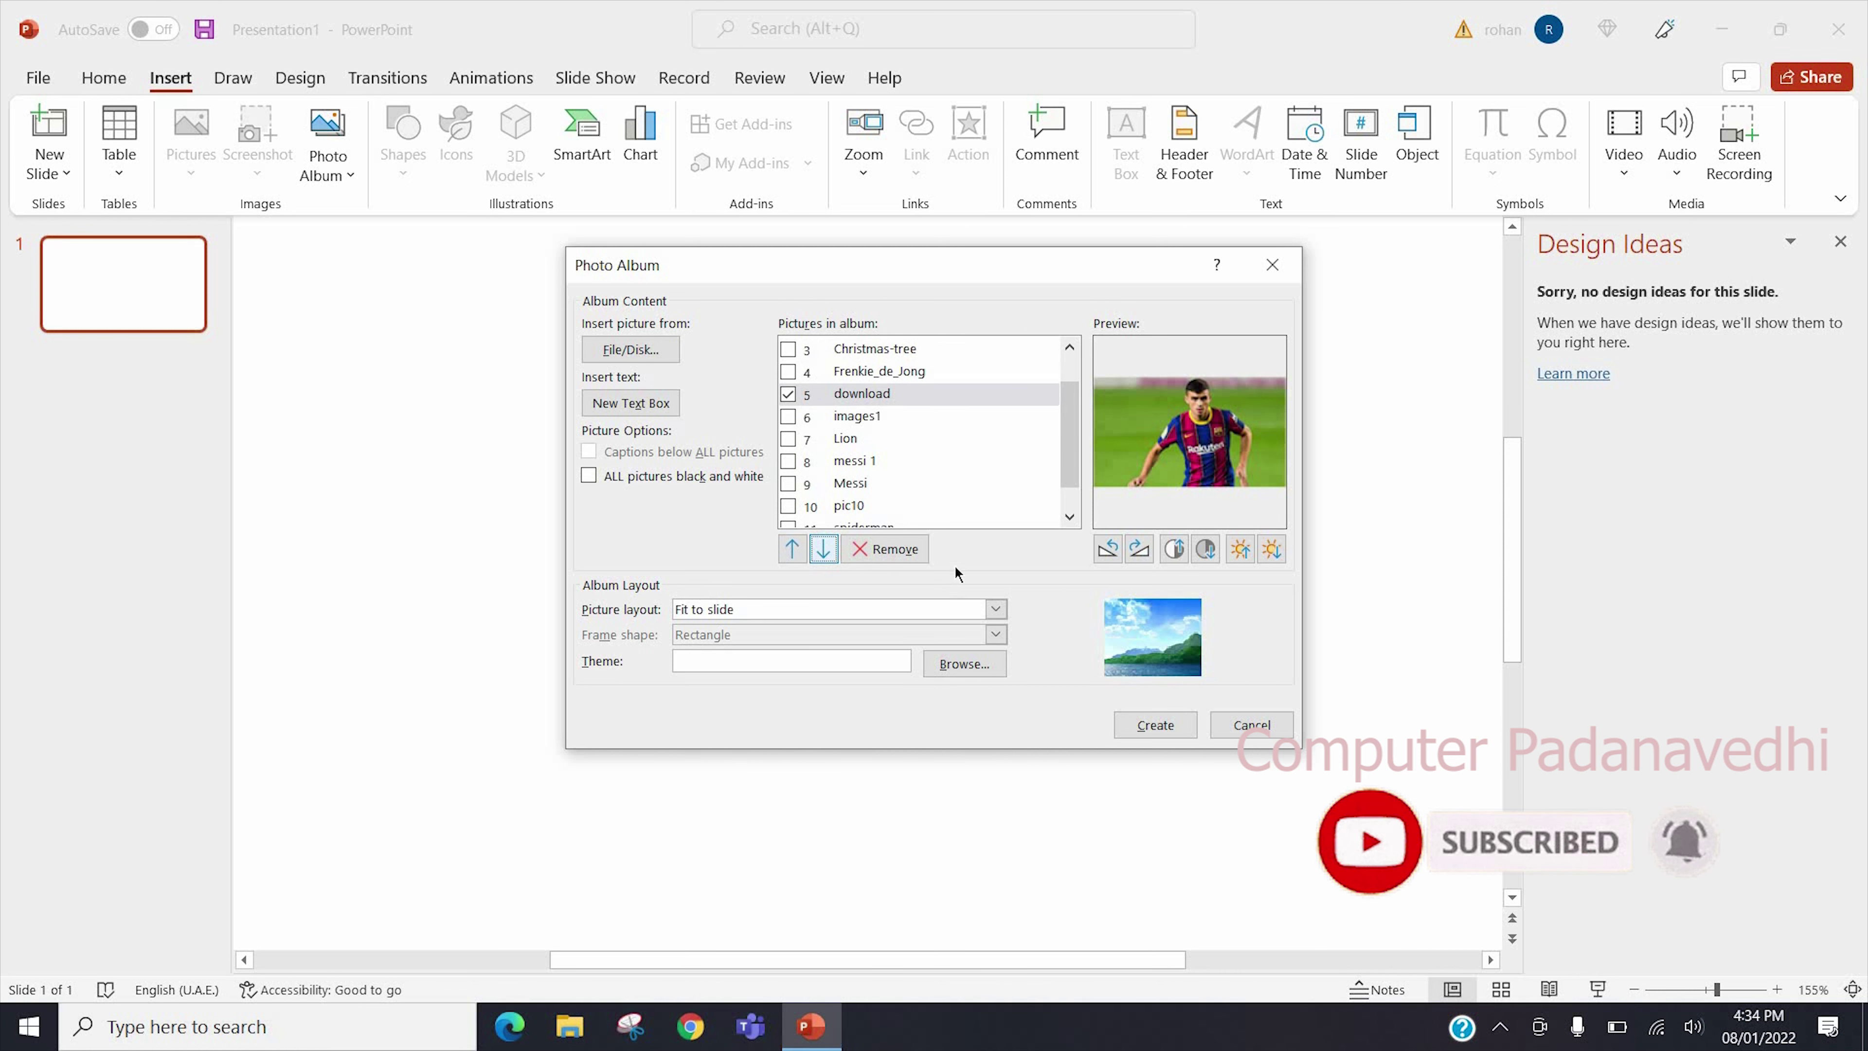
pyautogui.click(788, 394)
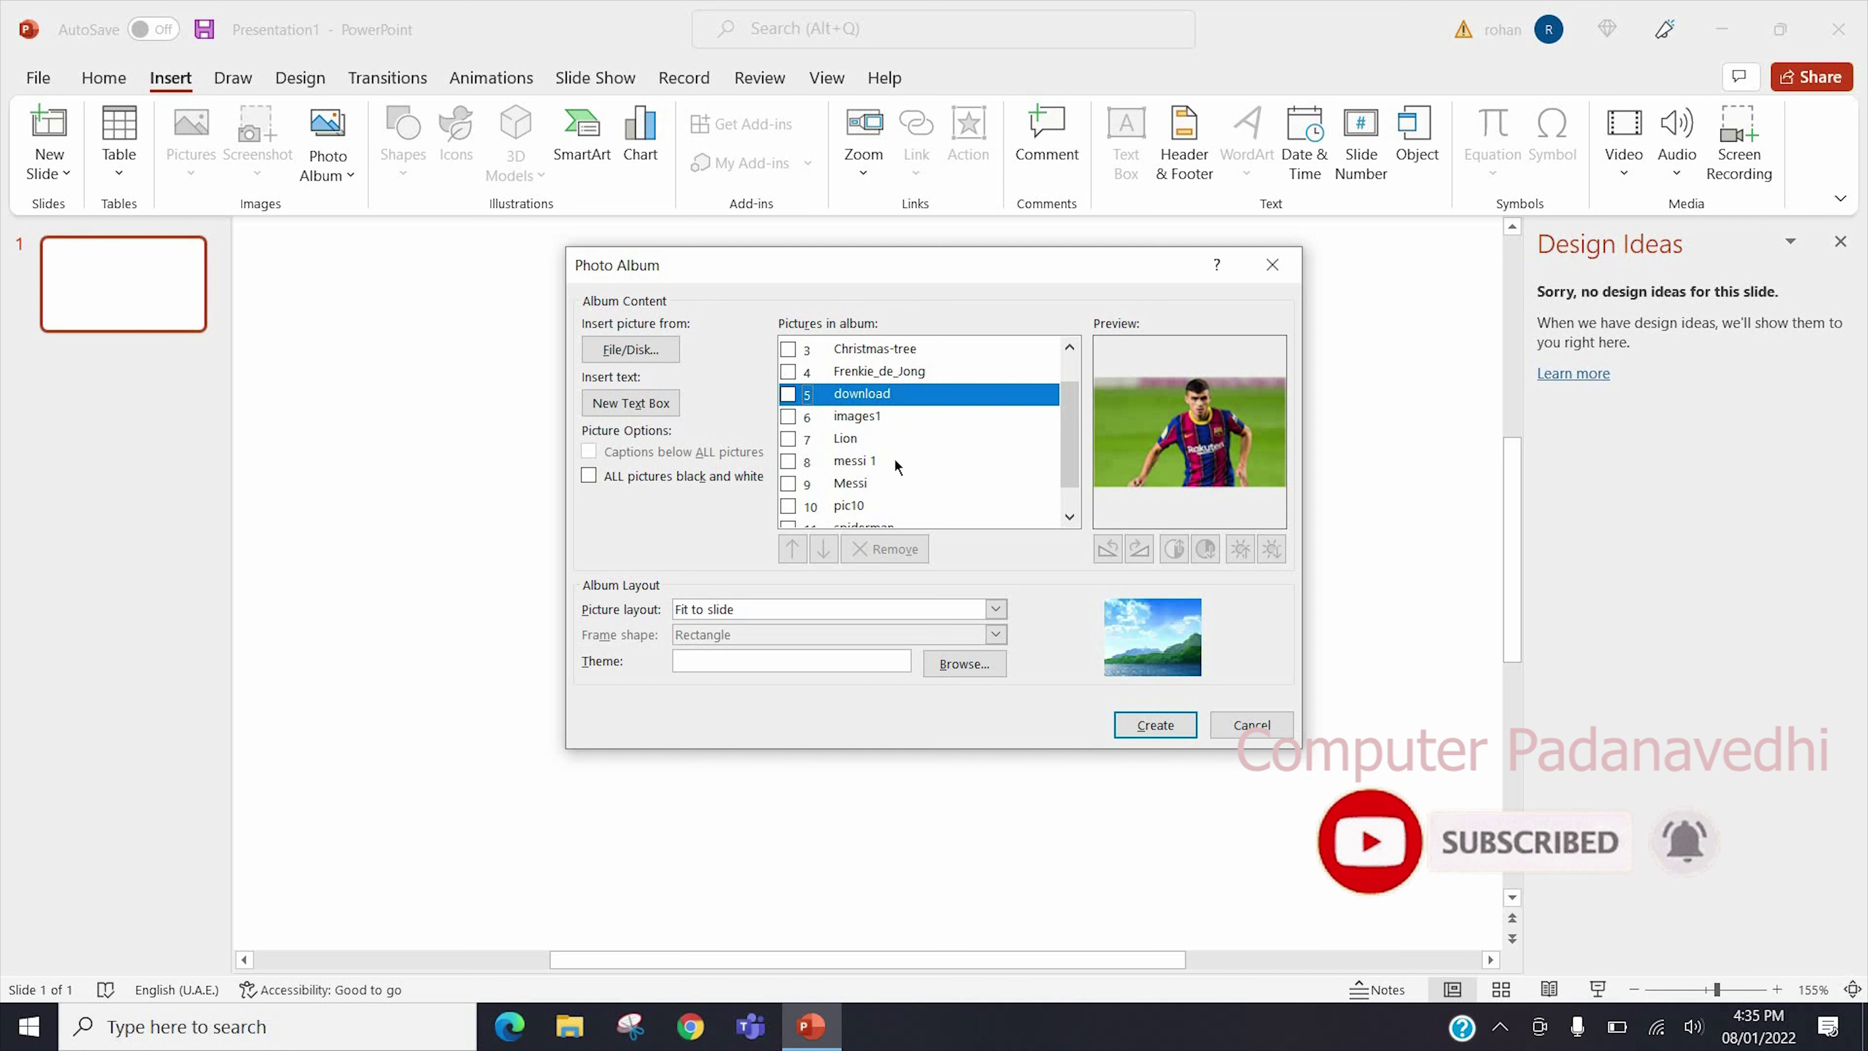
# - Set the album layout to 2 pictures per slide with Rounded Rectangle frames
pyautogui.click(994, 610)
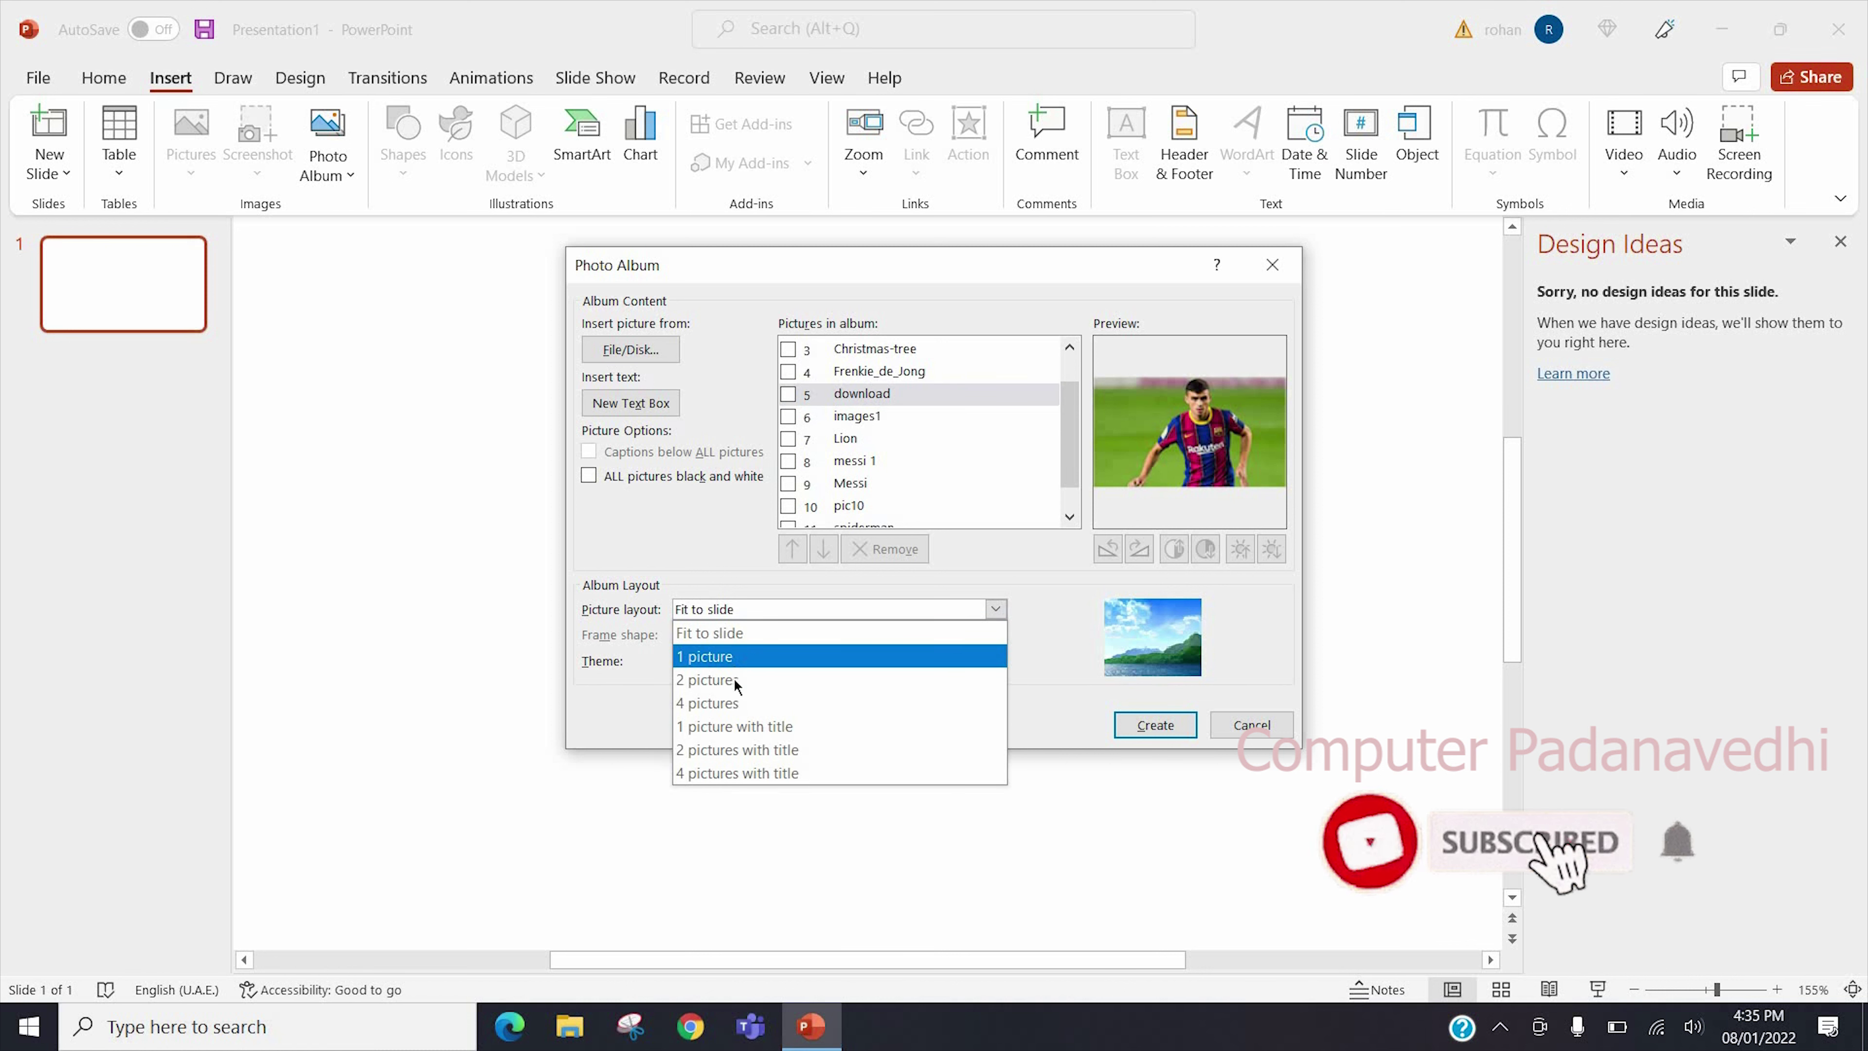
pyautogui.click(703, 680)
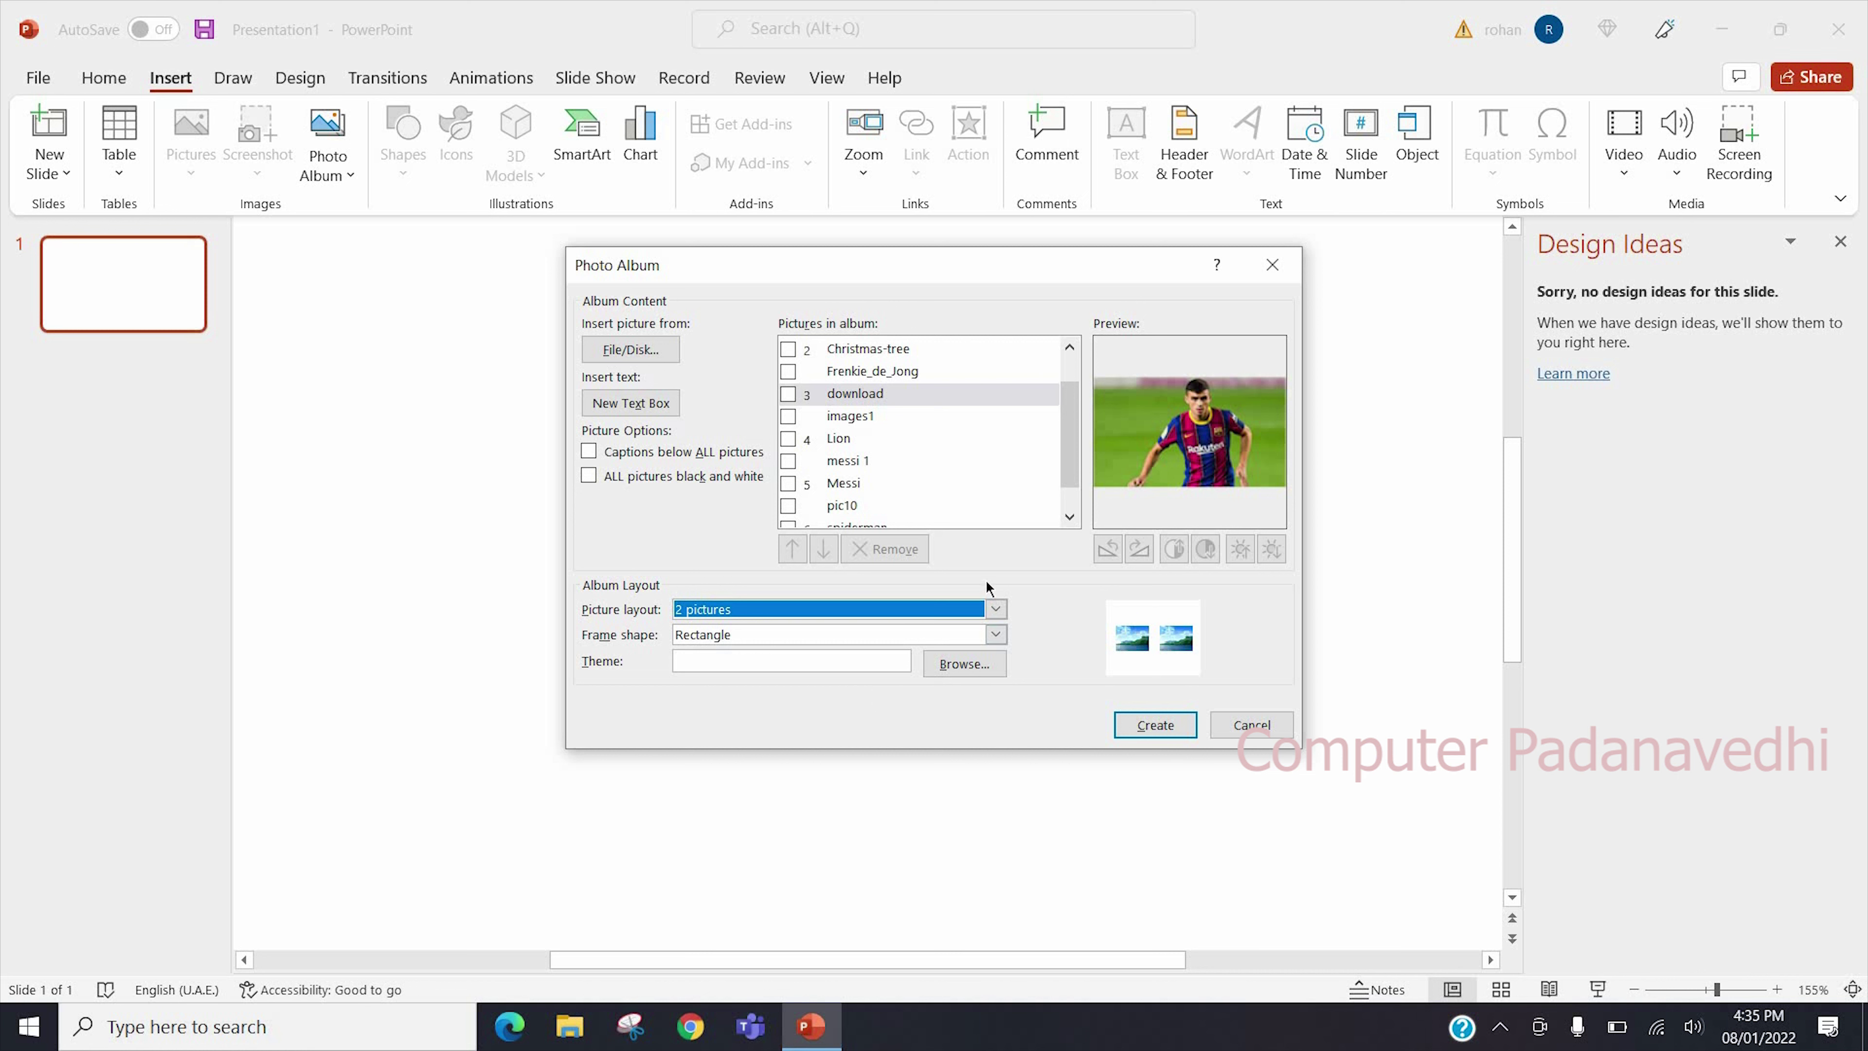
pyautogui.click(996, 635)
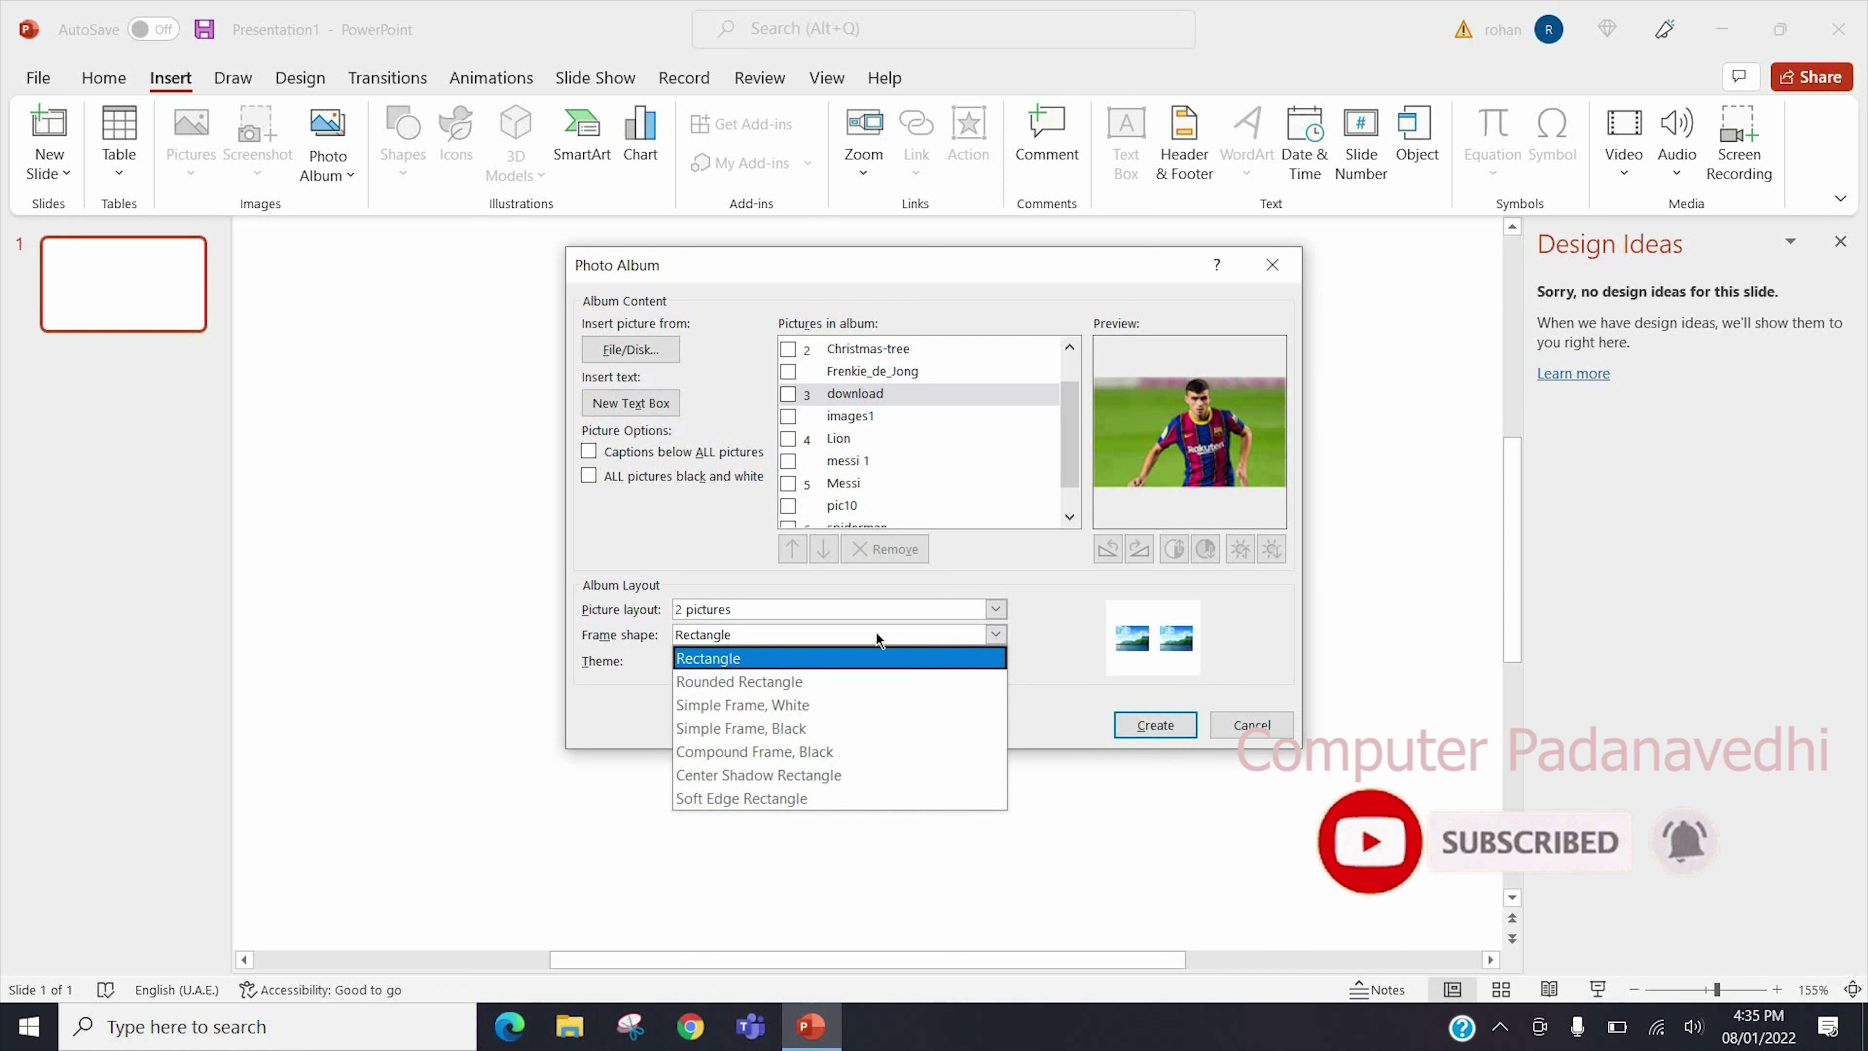
pyautogui.click(783, 683)
pyautogui.click(996, 635)
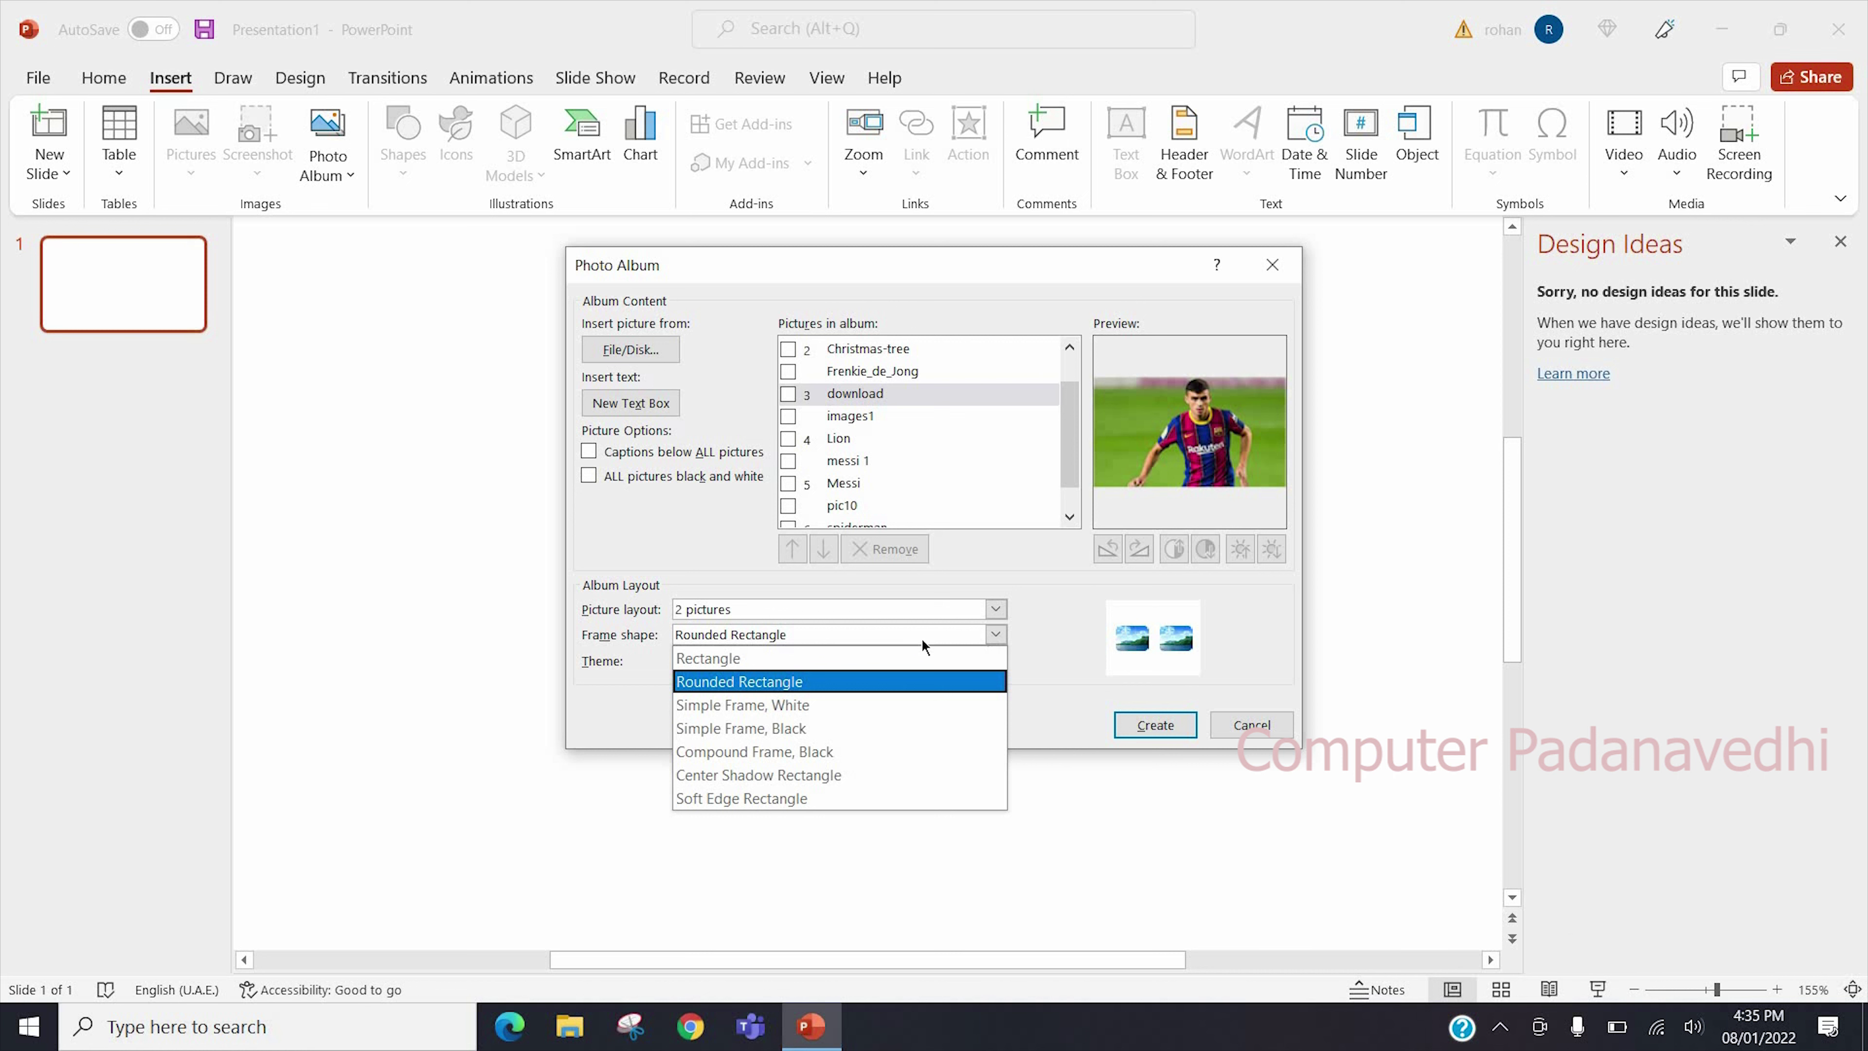
pyautogui.click(1106, 655)
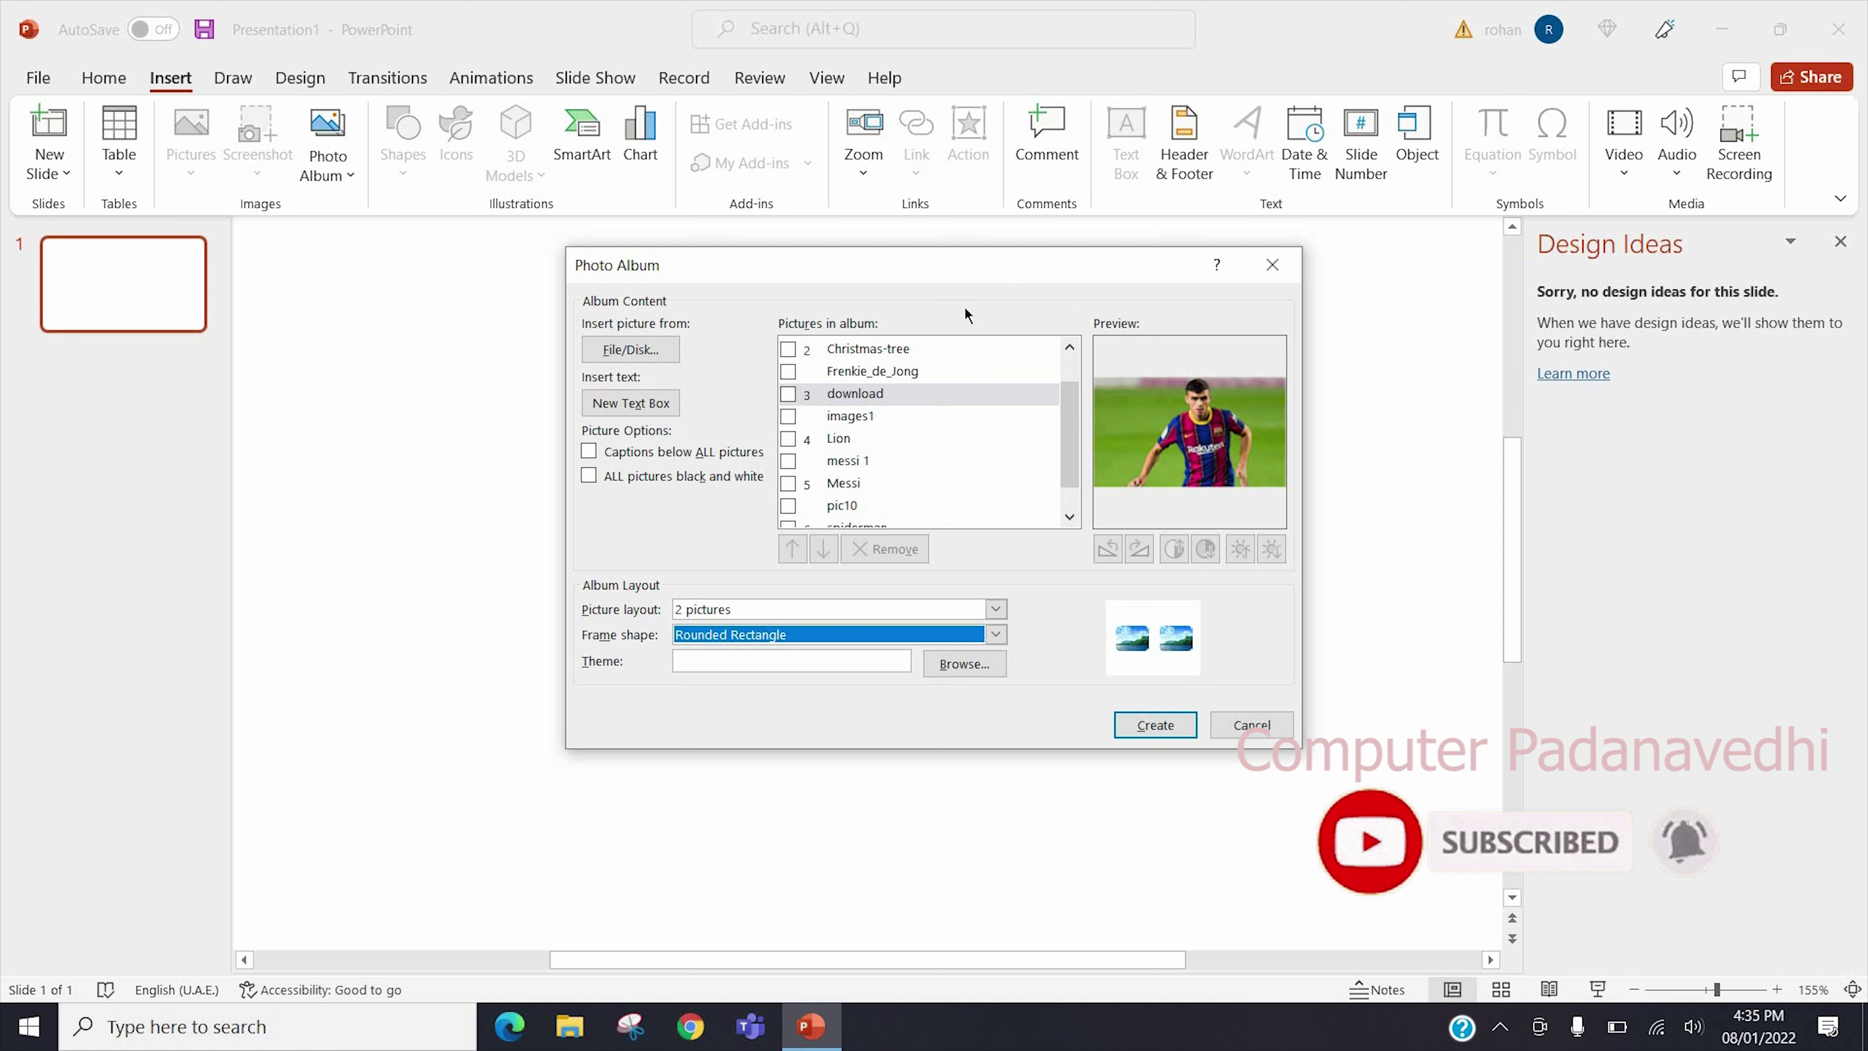
# - Create the seven-slide photo album and start its slide show from the beginning
pyautogui.click(1155, 725)
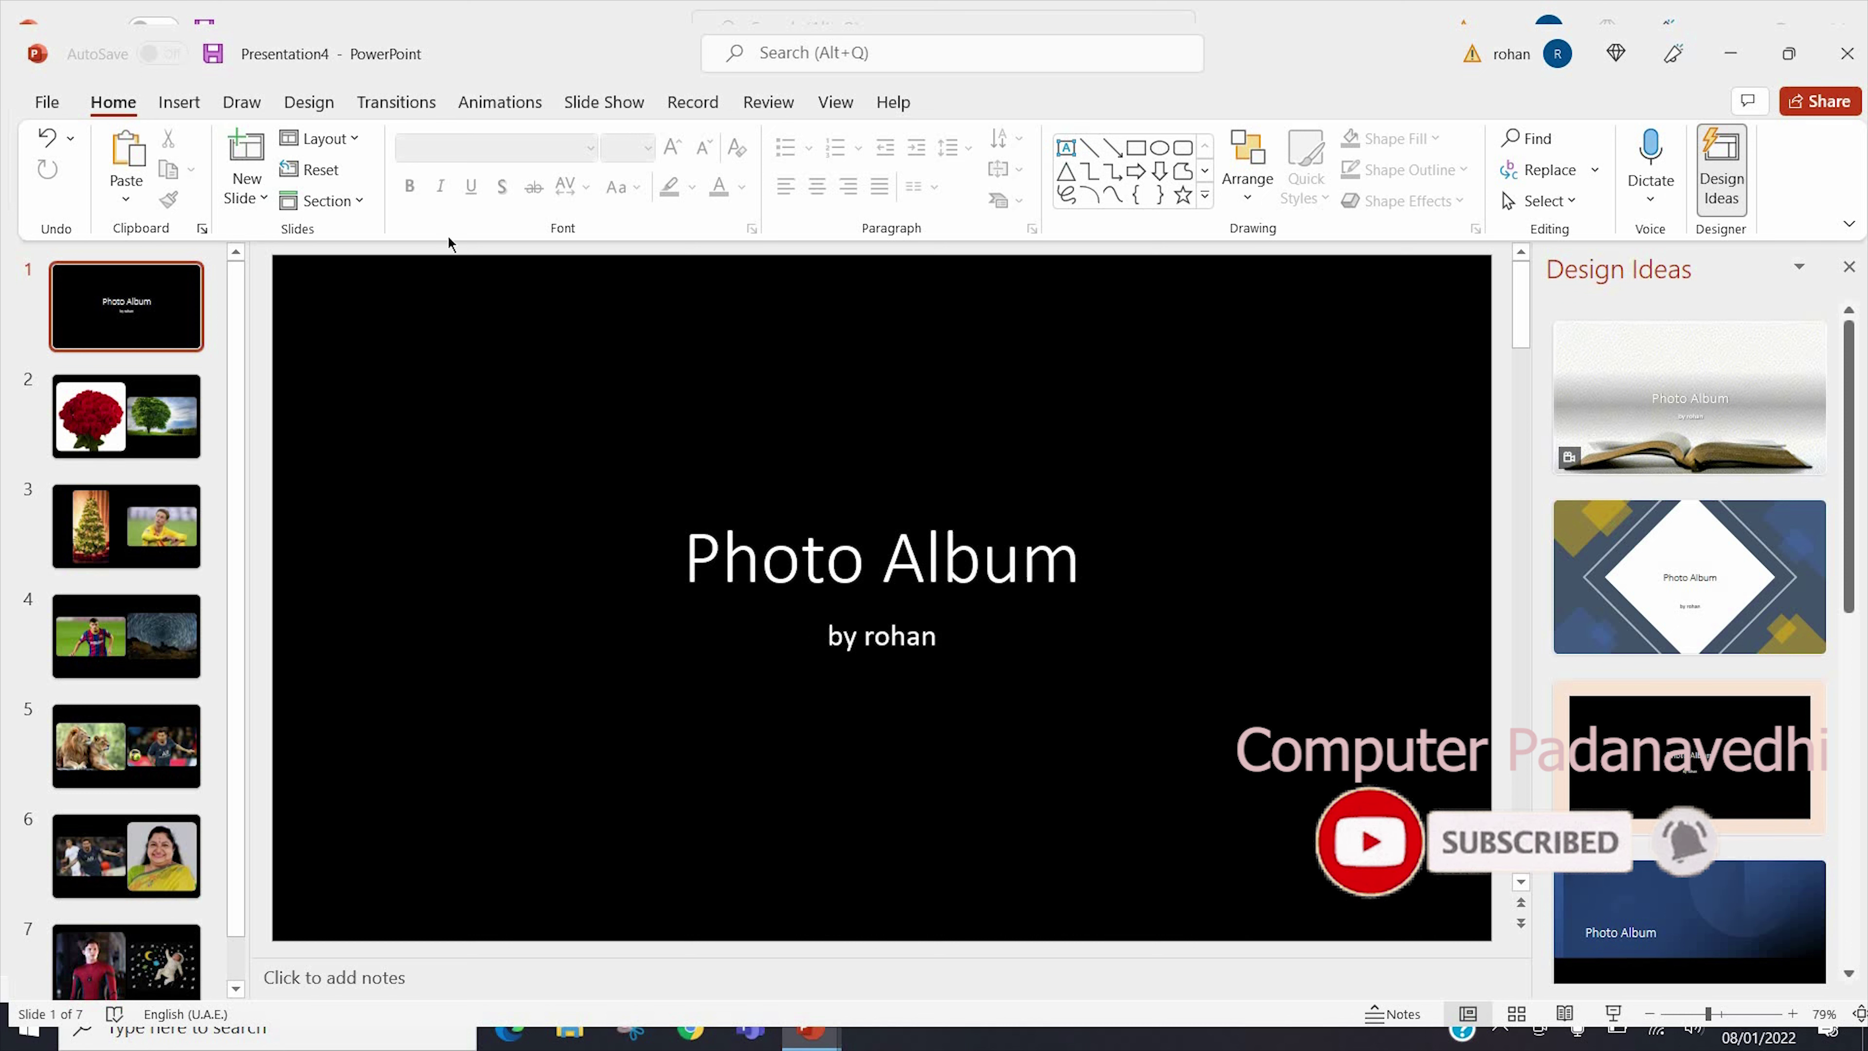
pyautogui.click(105, 443)
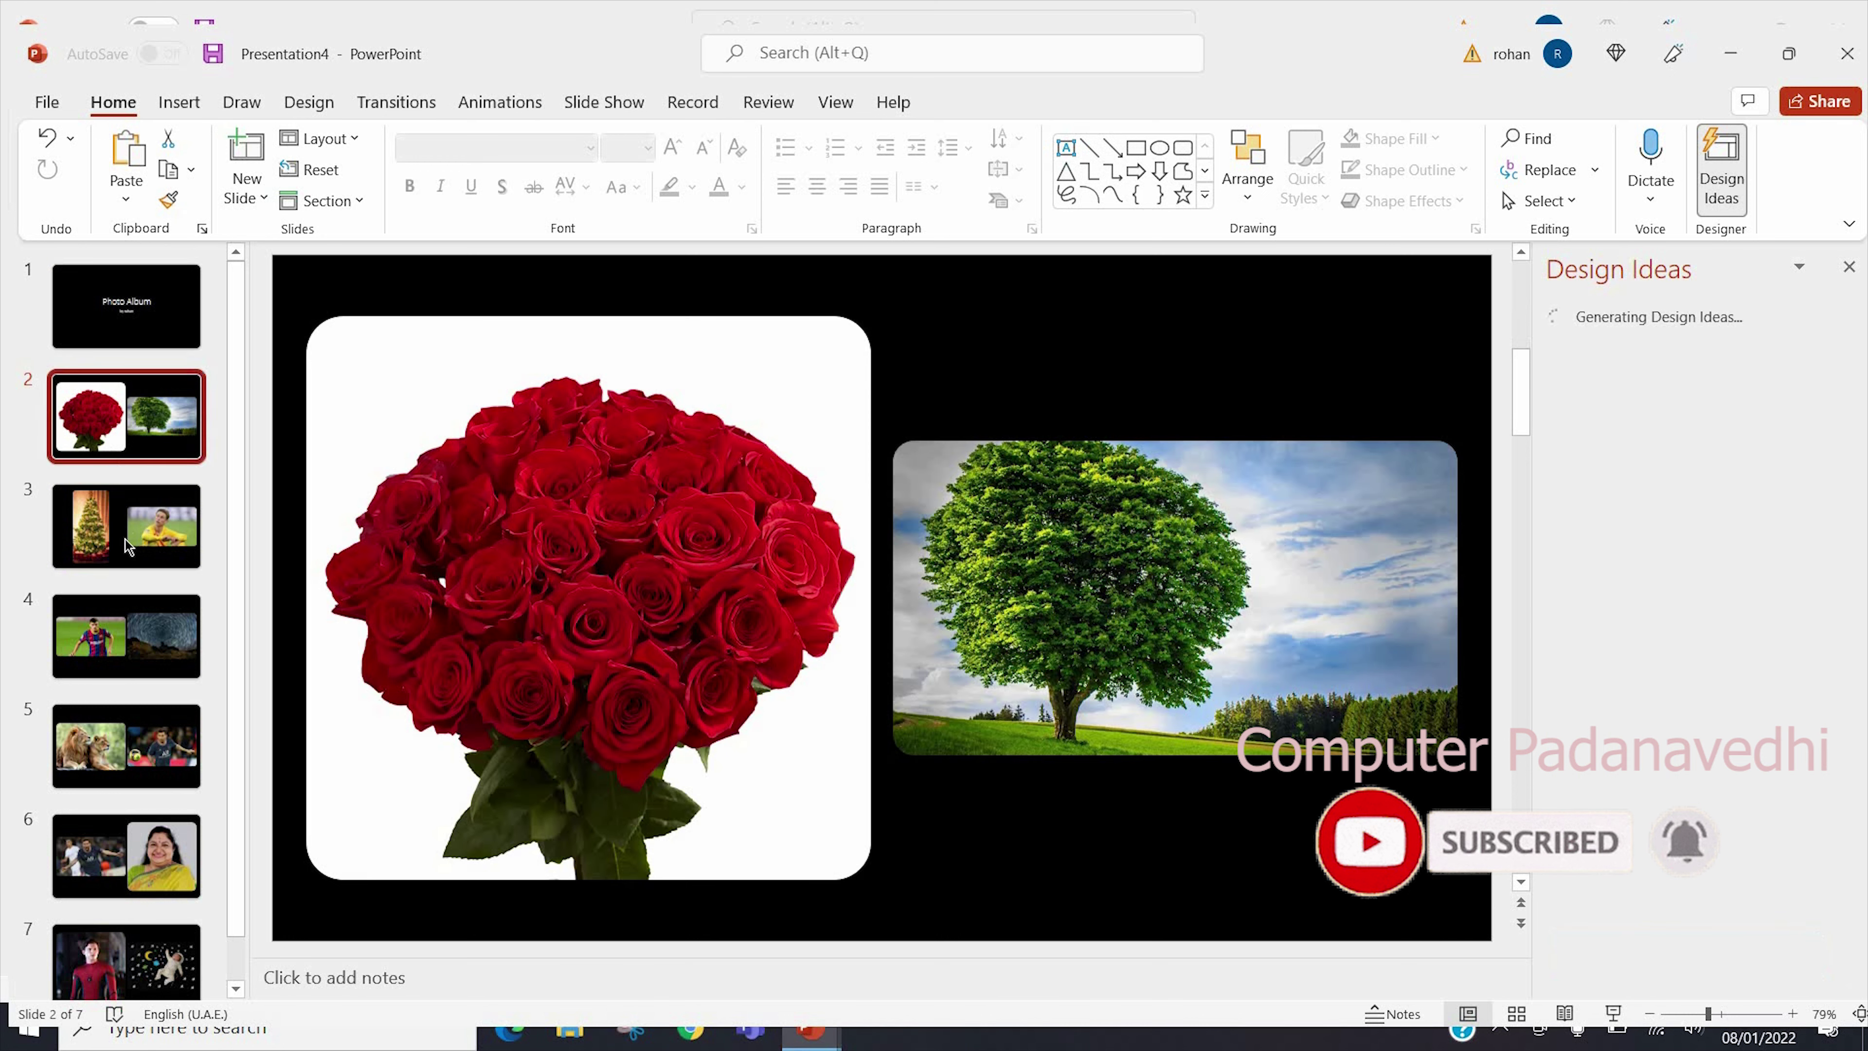
pyautogui.click(604, 102)
pyautogui.click(62, 192)
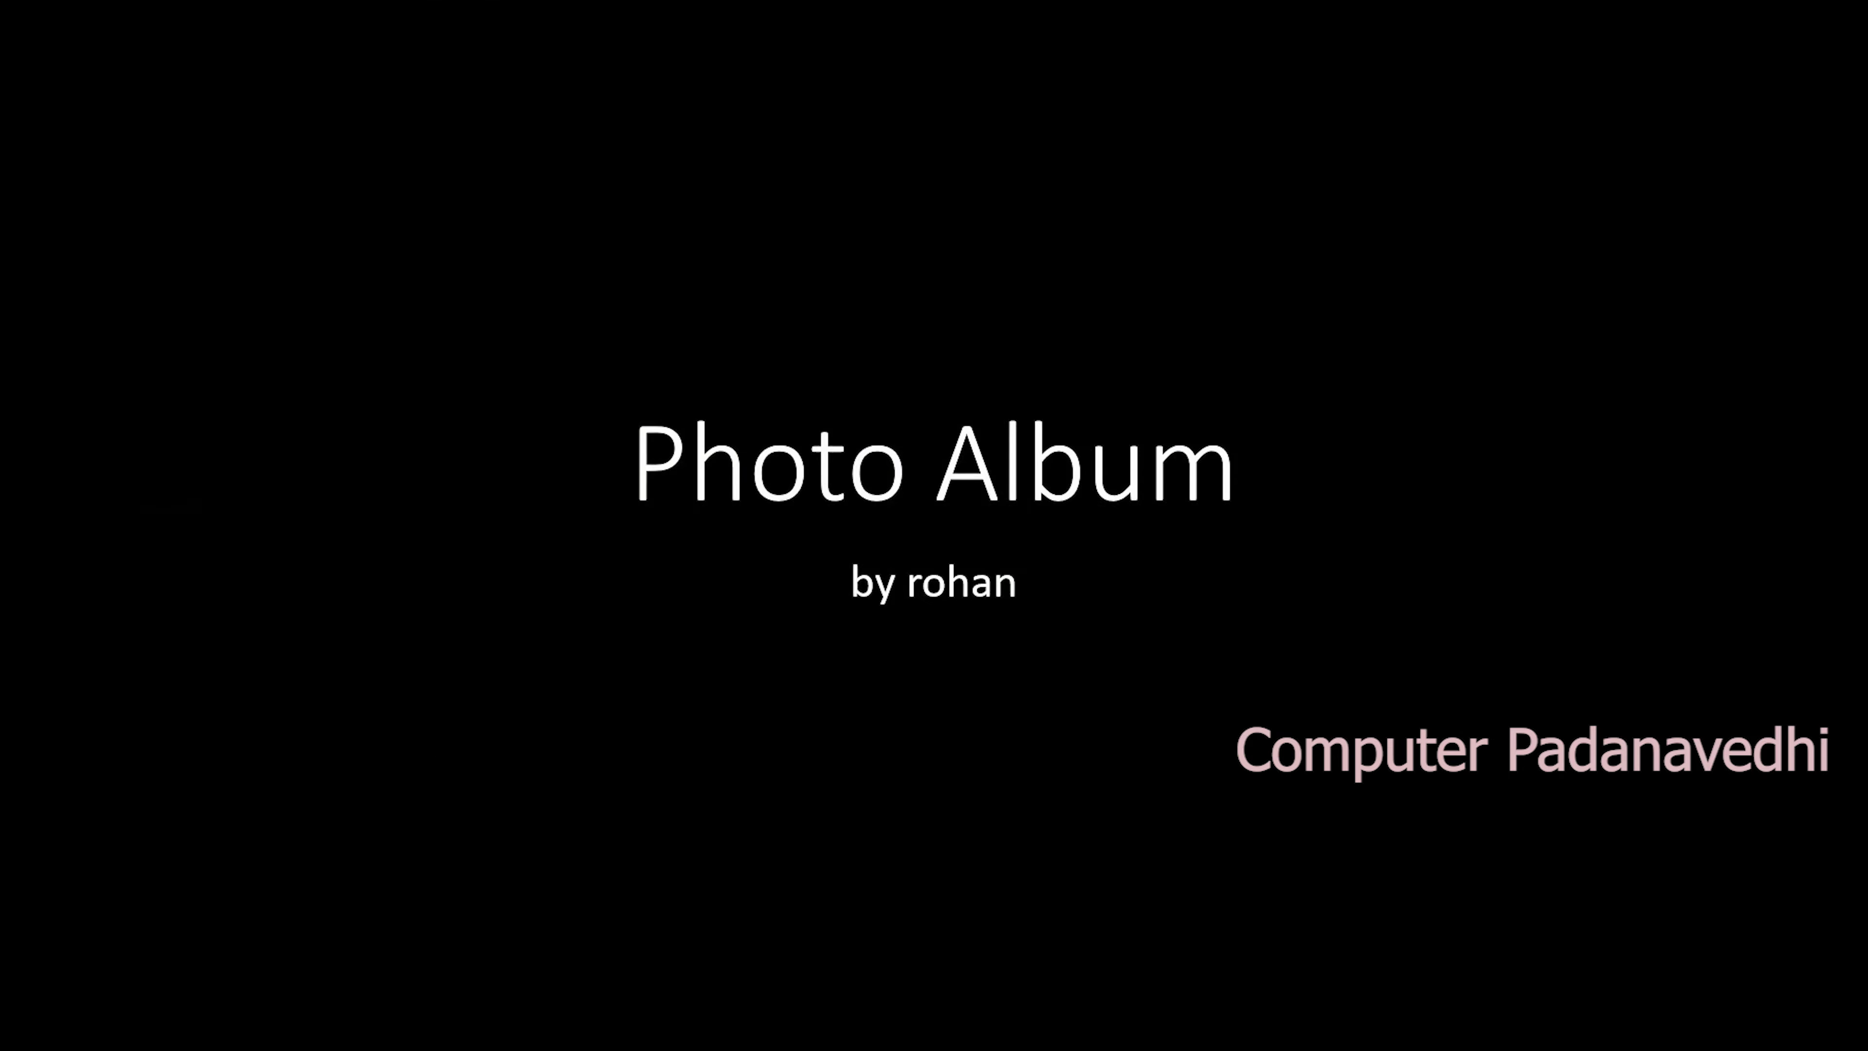
# - Advance through every slide to the end of the show, then end it
pyautogui.click(365, 304)
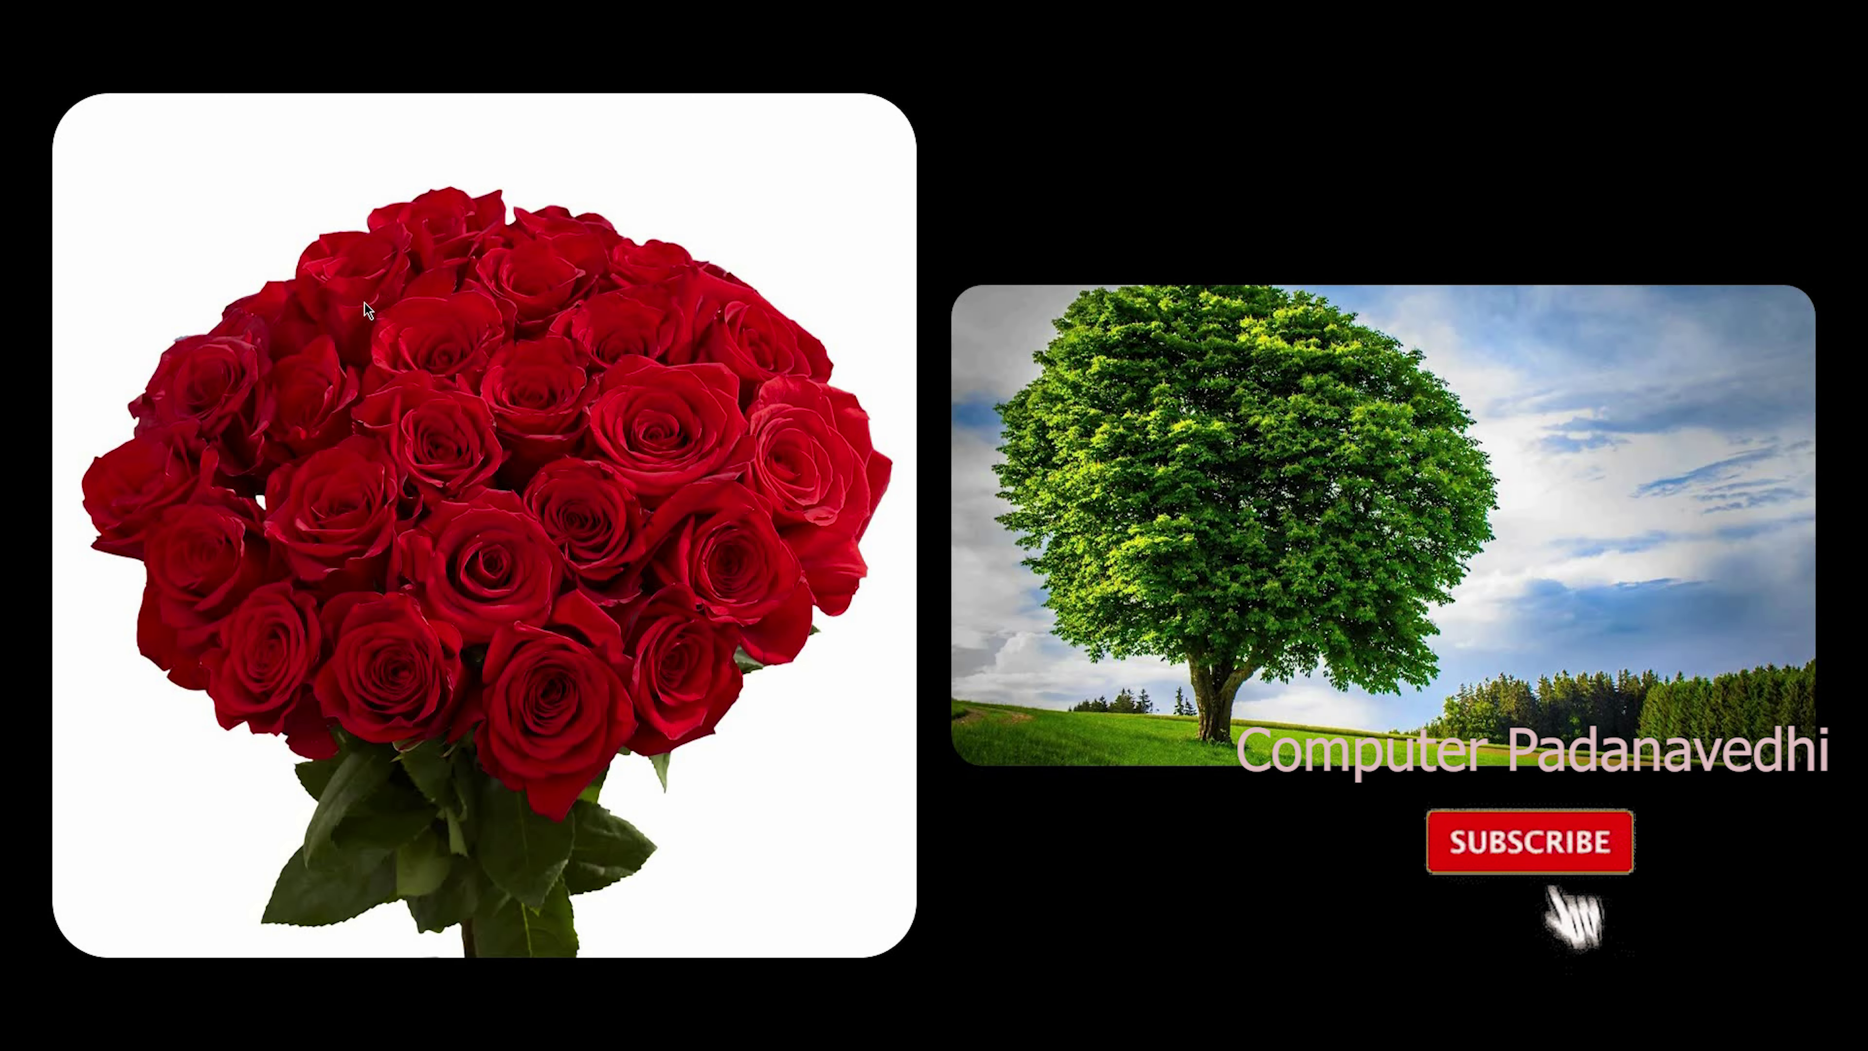
pyautogui.click(733, 602)
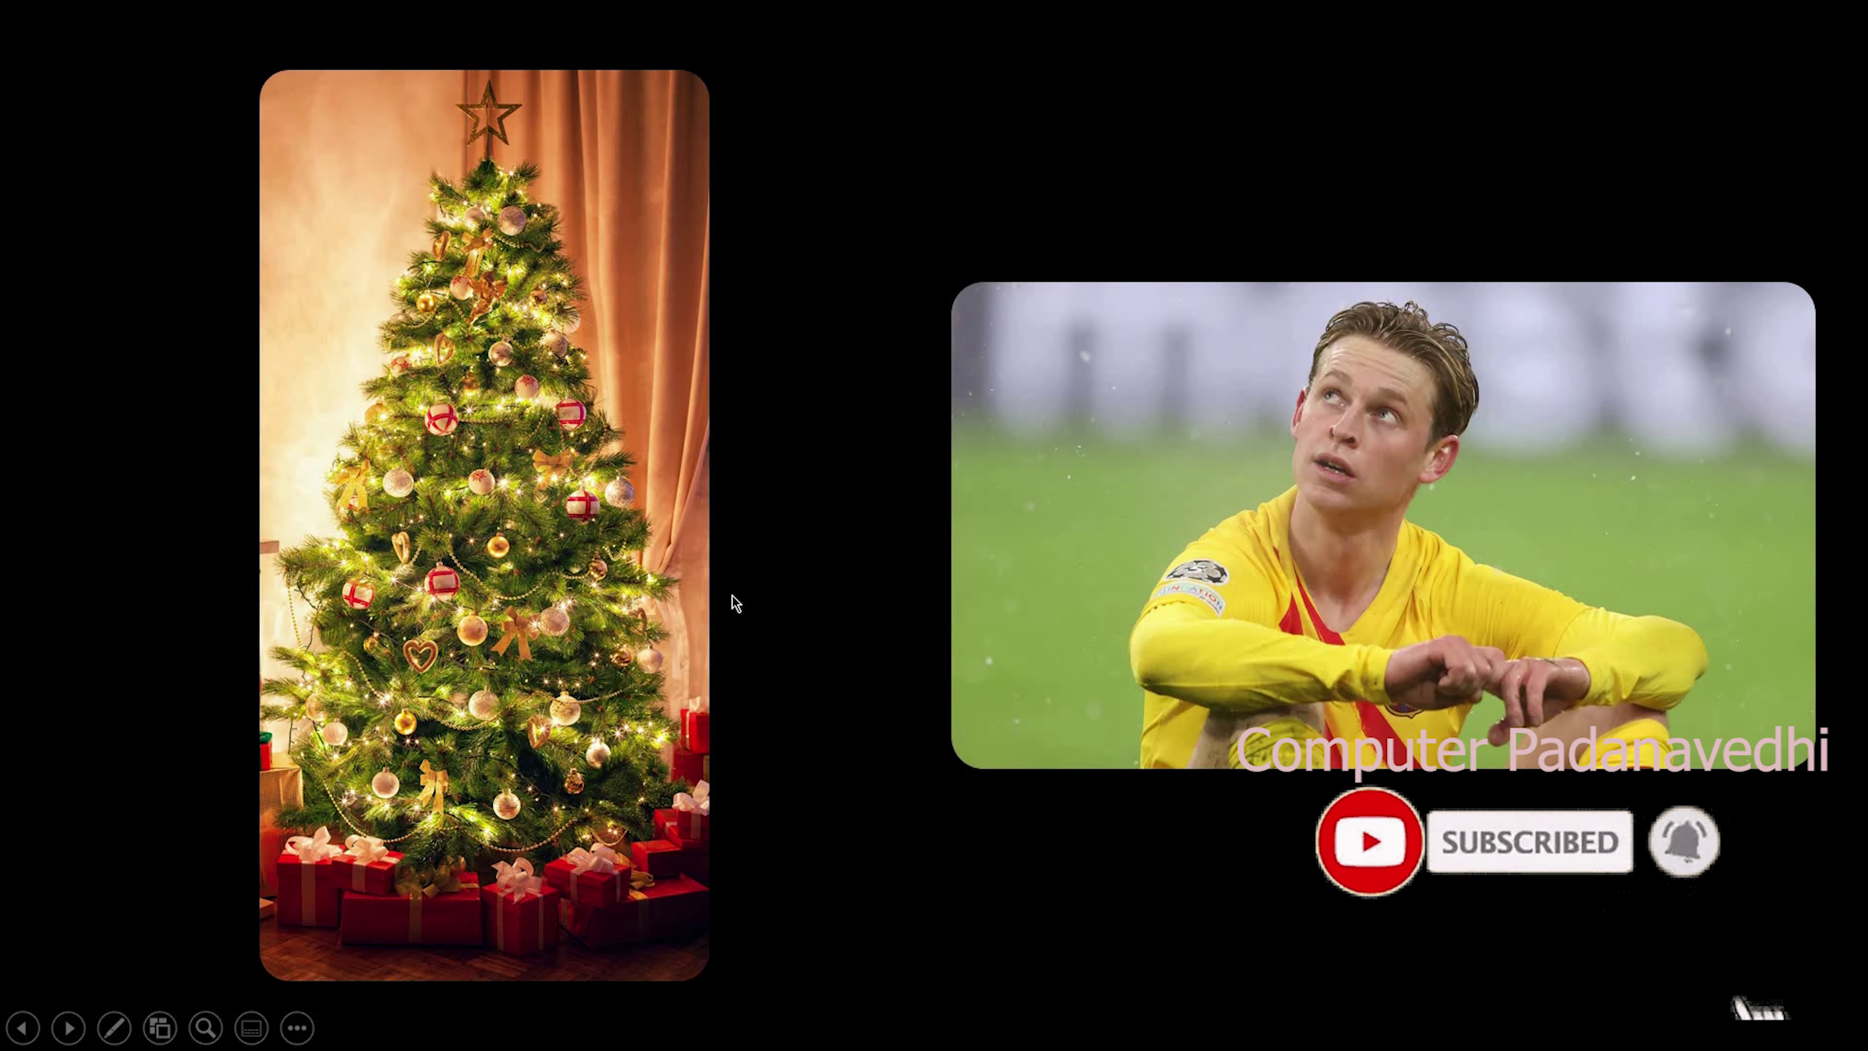
pyautogui.click(732, 596)
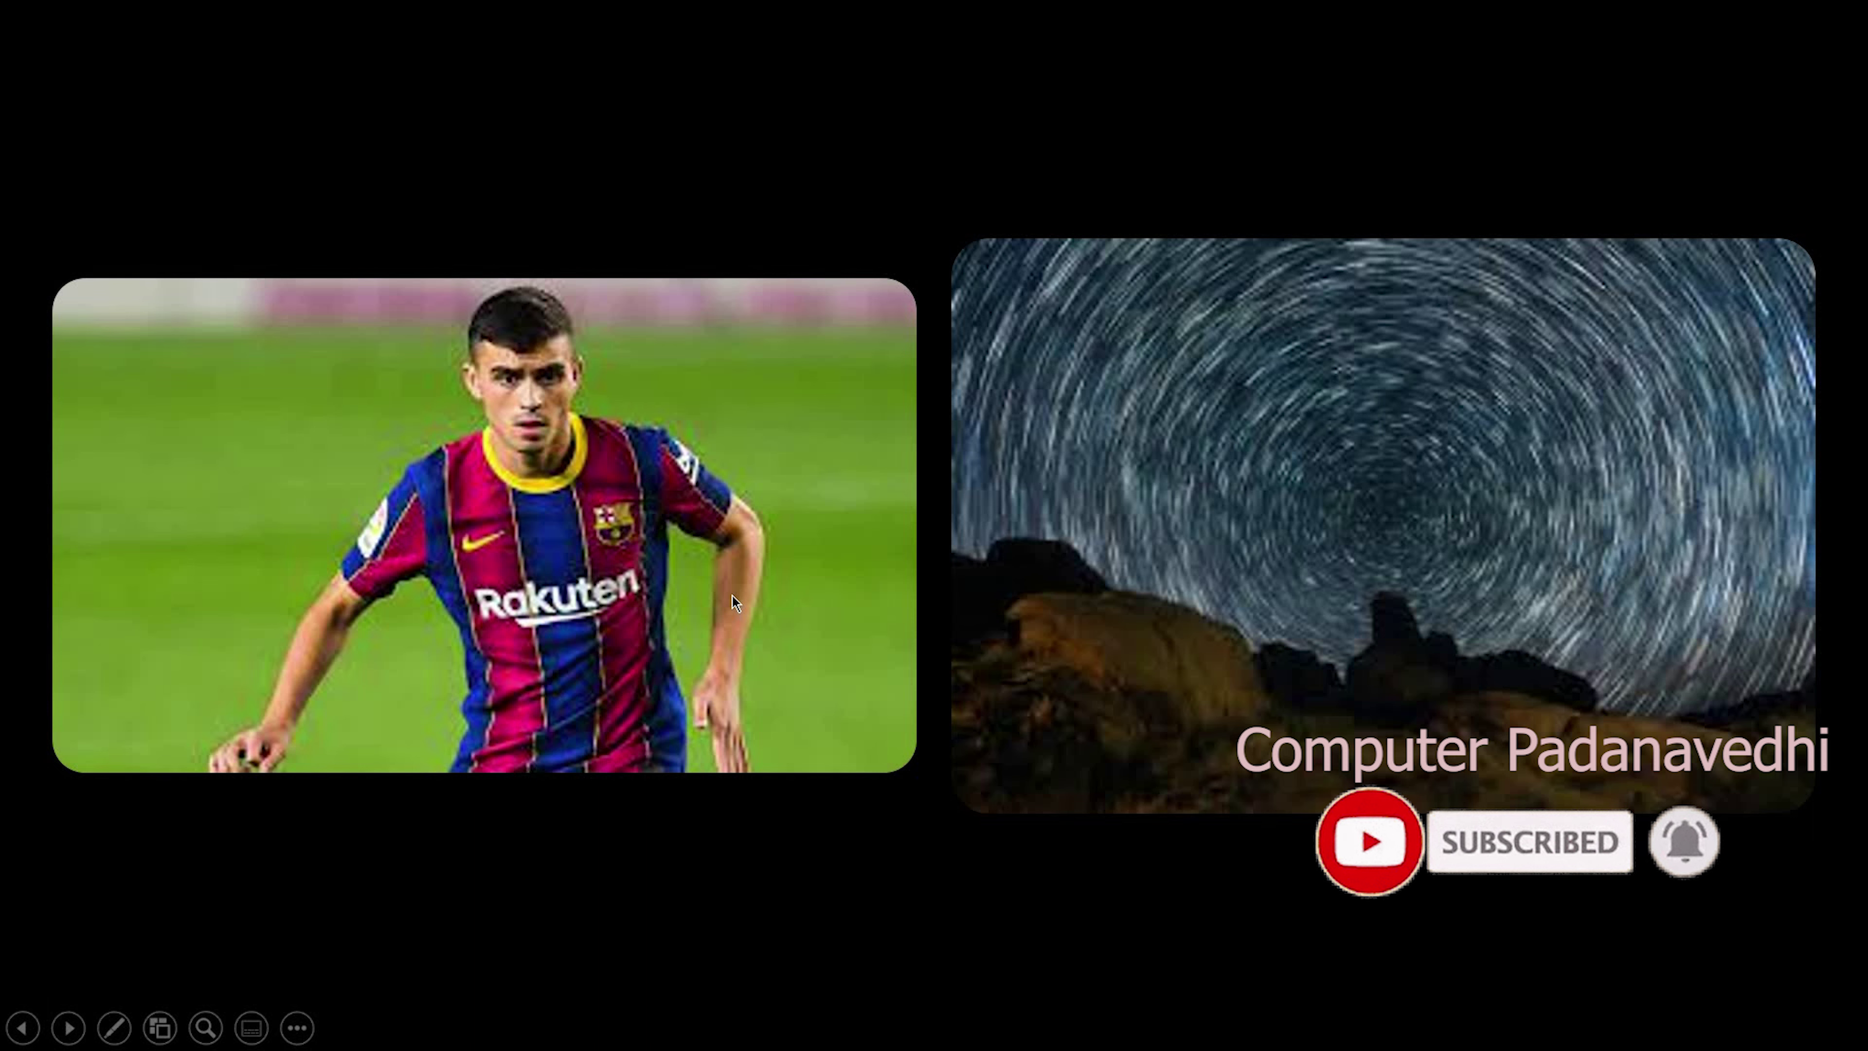
pyautogui.click(733, 596)
pyautogui.click(732, 596)
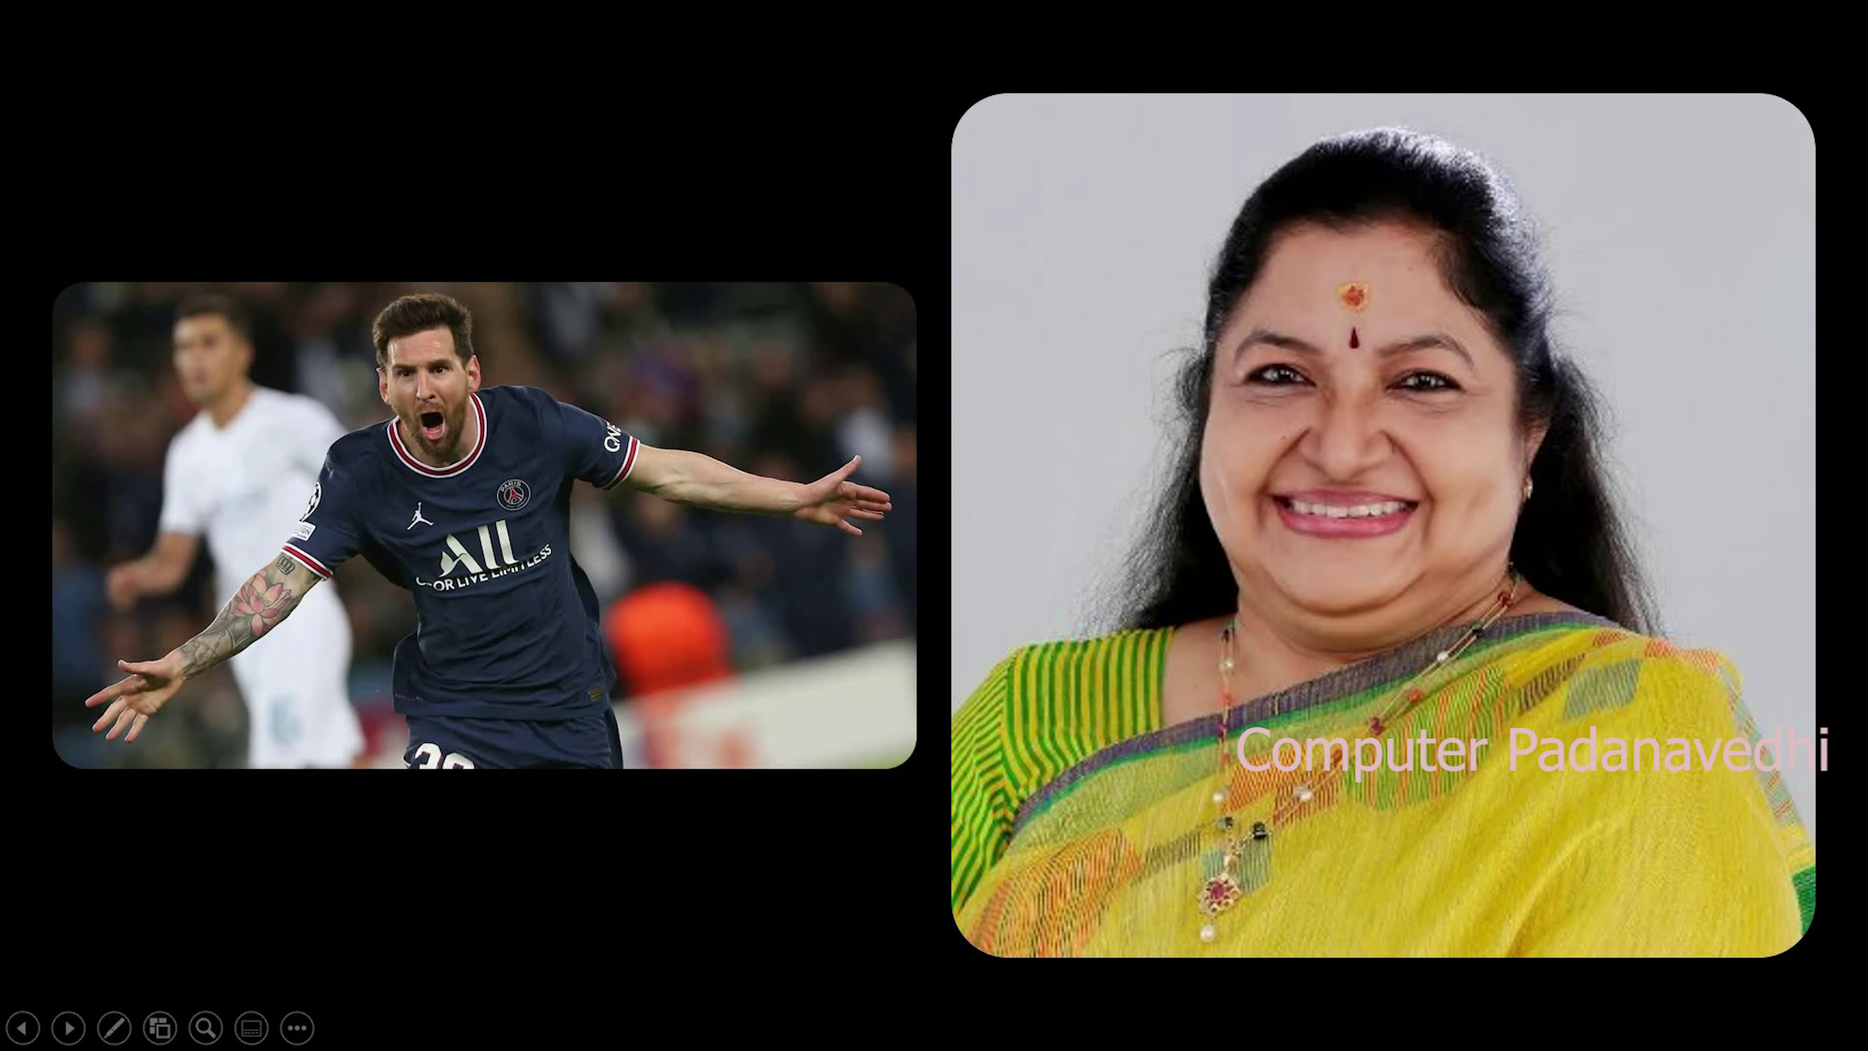
pyautogui.click(733, 596)
pyautogui.click(804, 615)
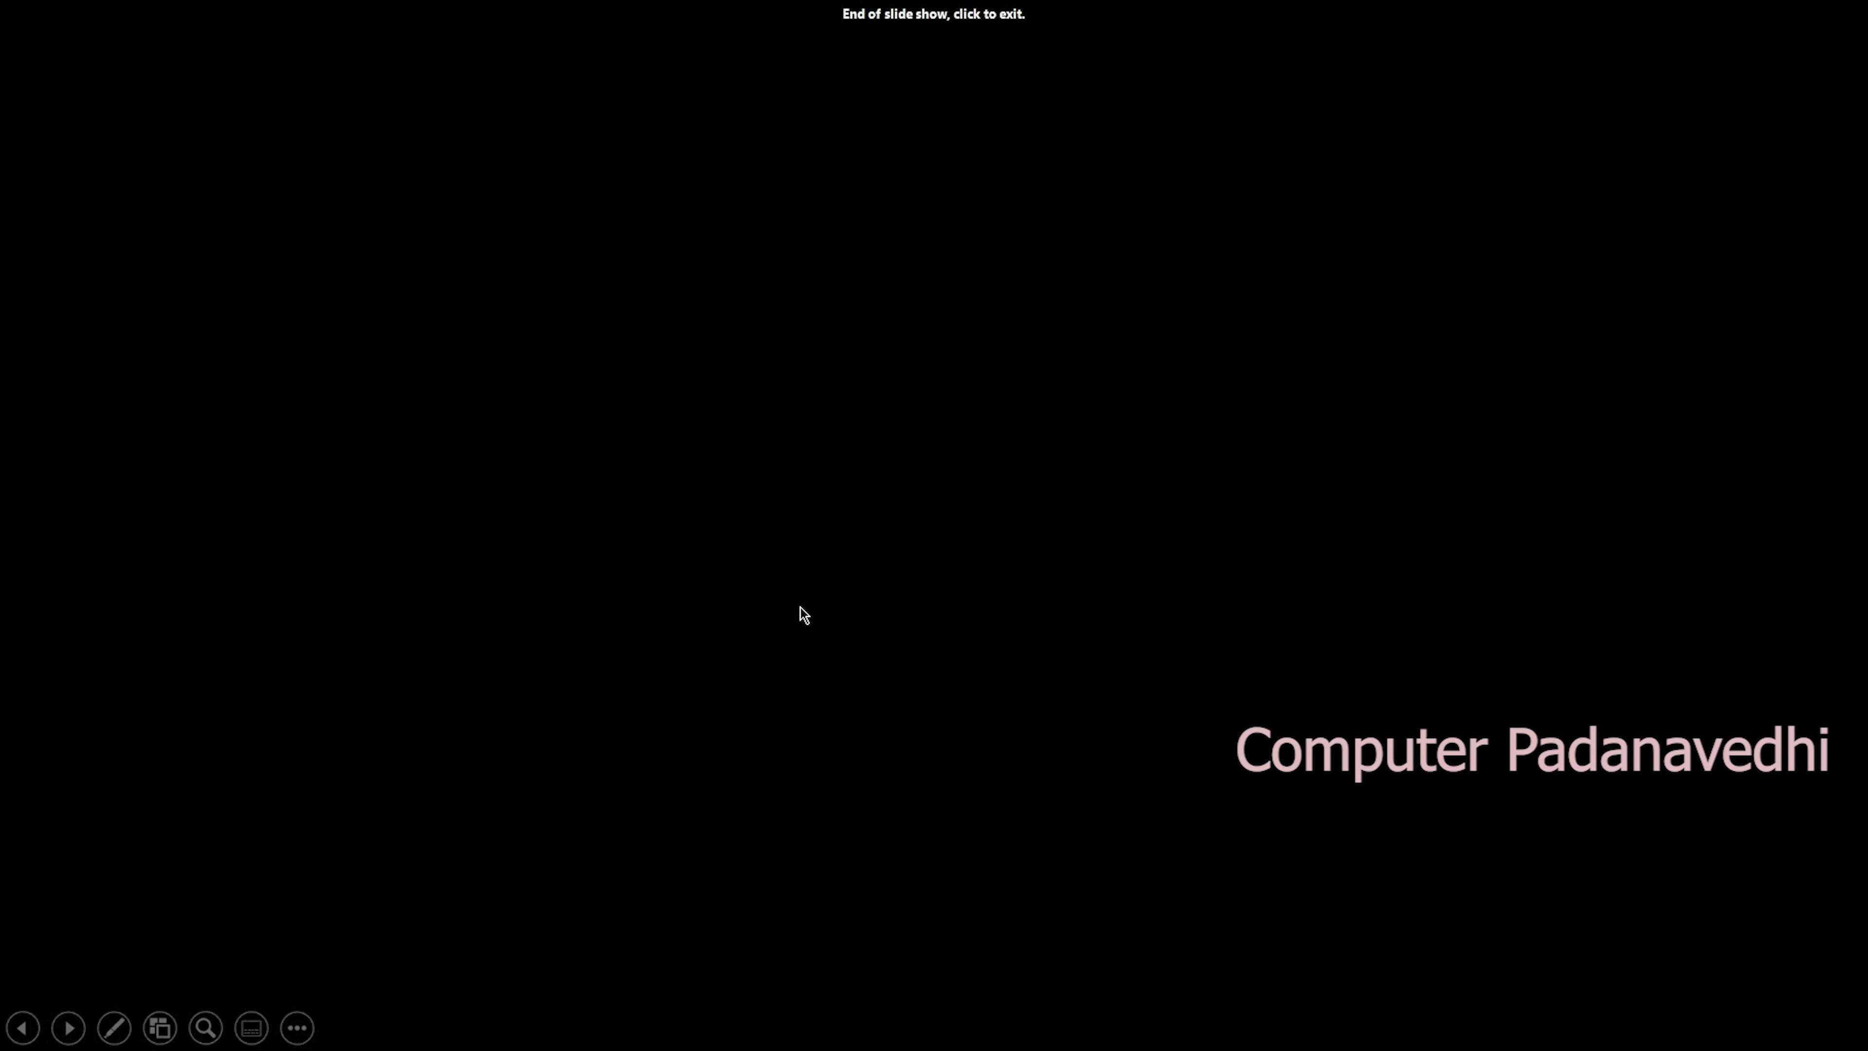
pyautogui.rightClick(803, 615)
pyautogui.click(875, 983)
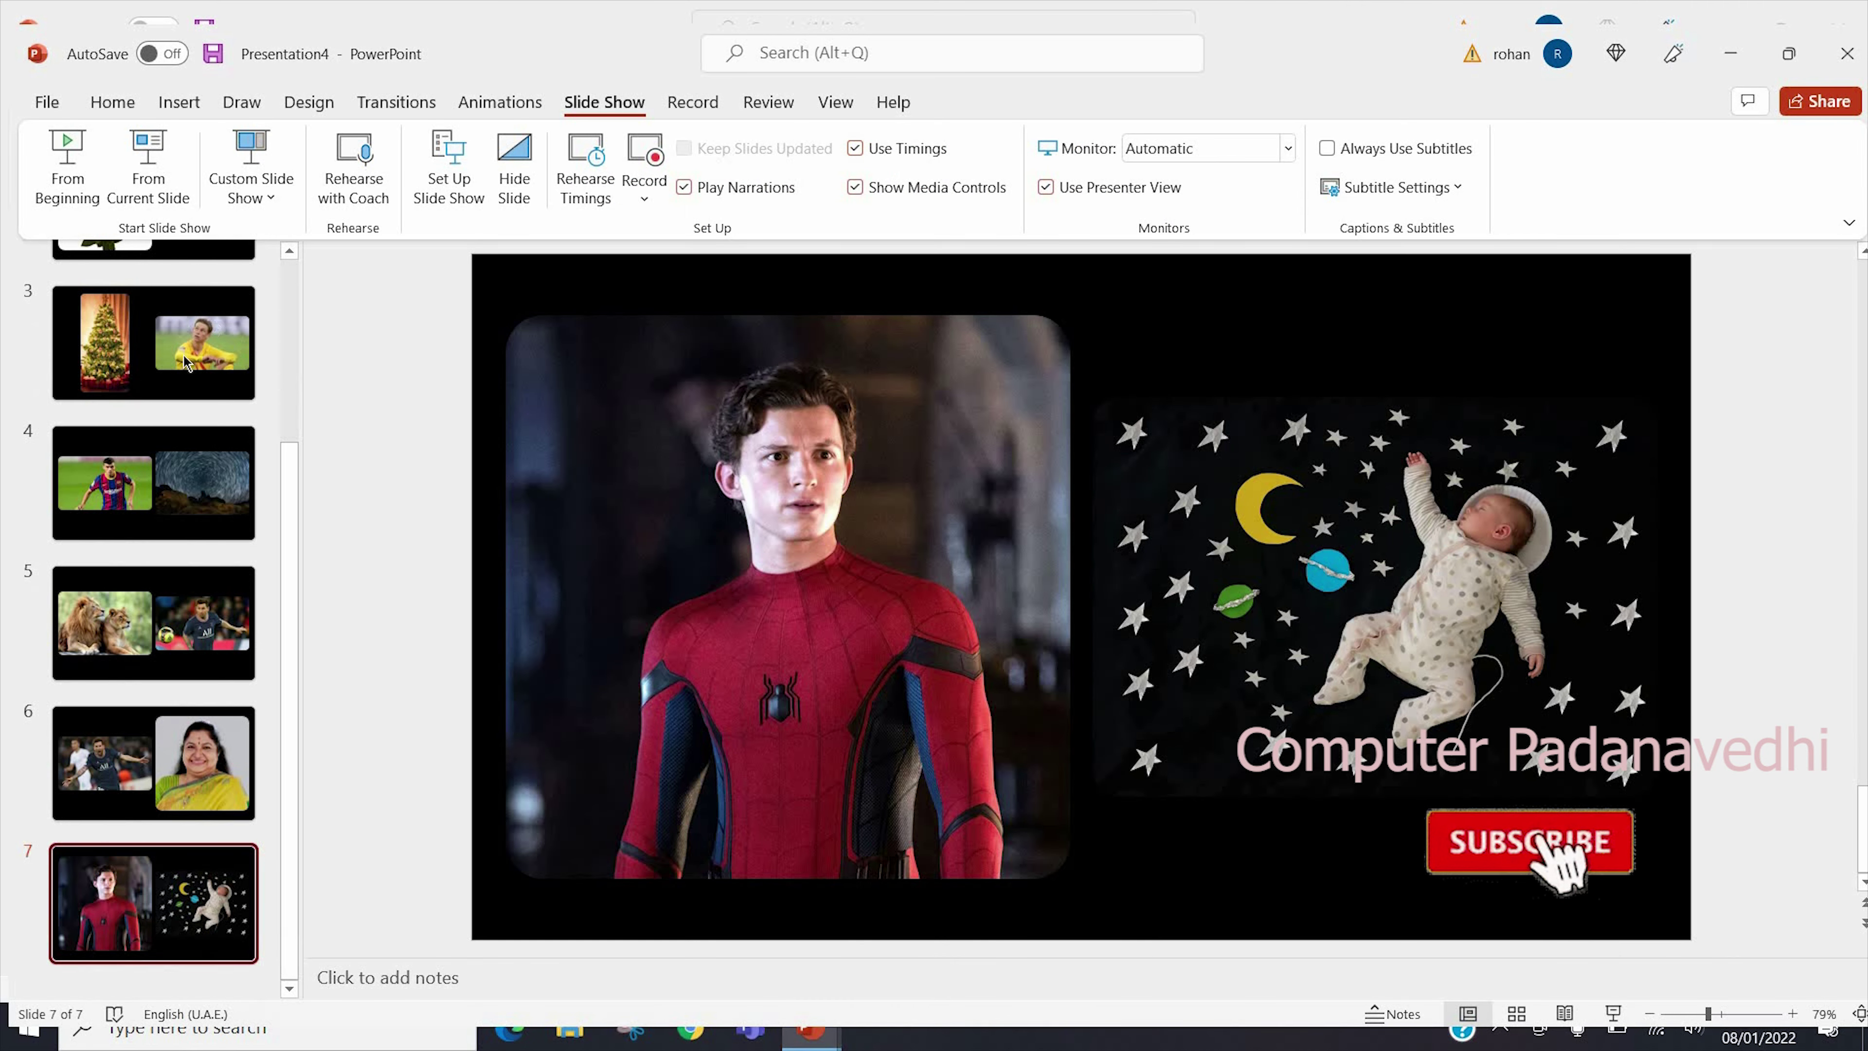
# - Apply the black Vapor Trail theme with red and cyan swooshes to all slides
pyautogui.press('Home')
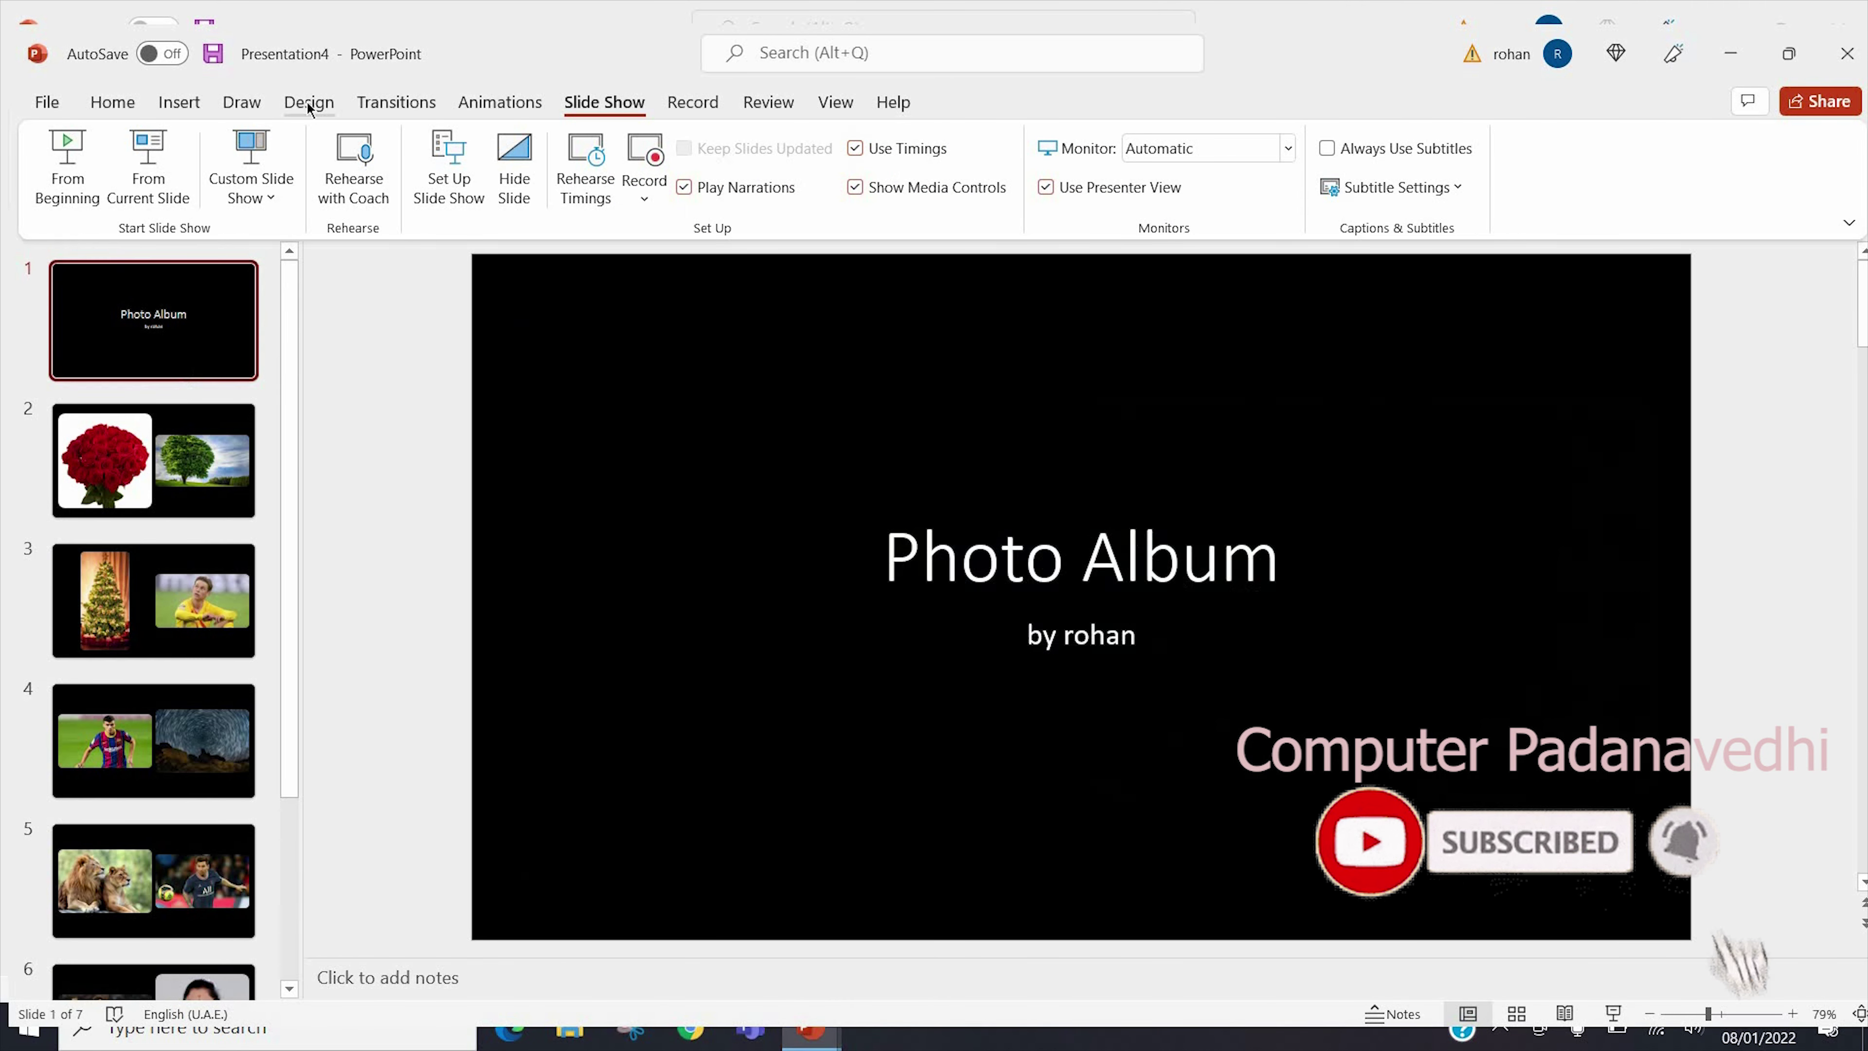
pyautogui.click(310, 109)
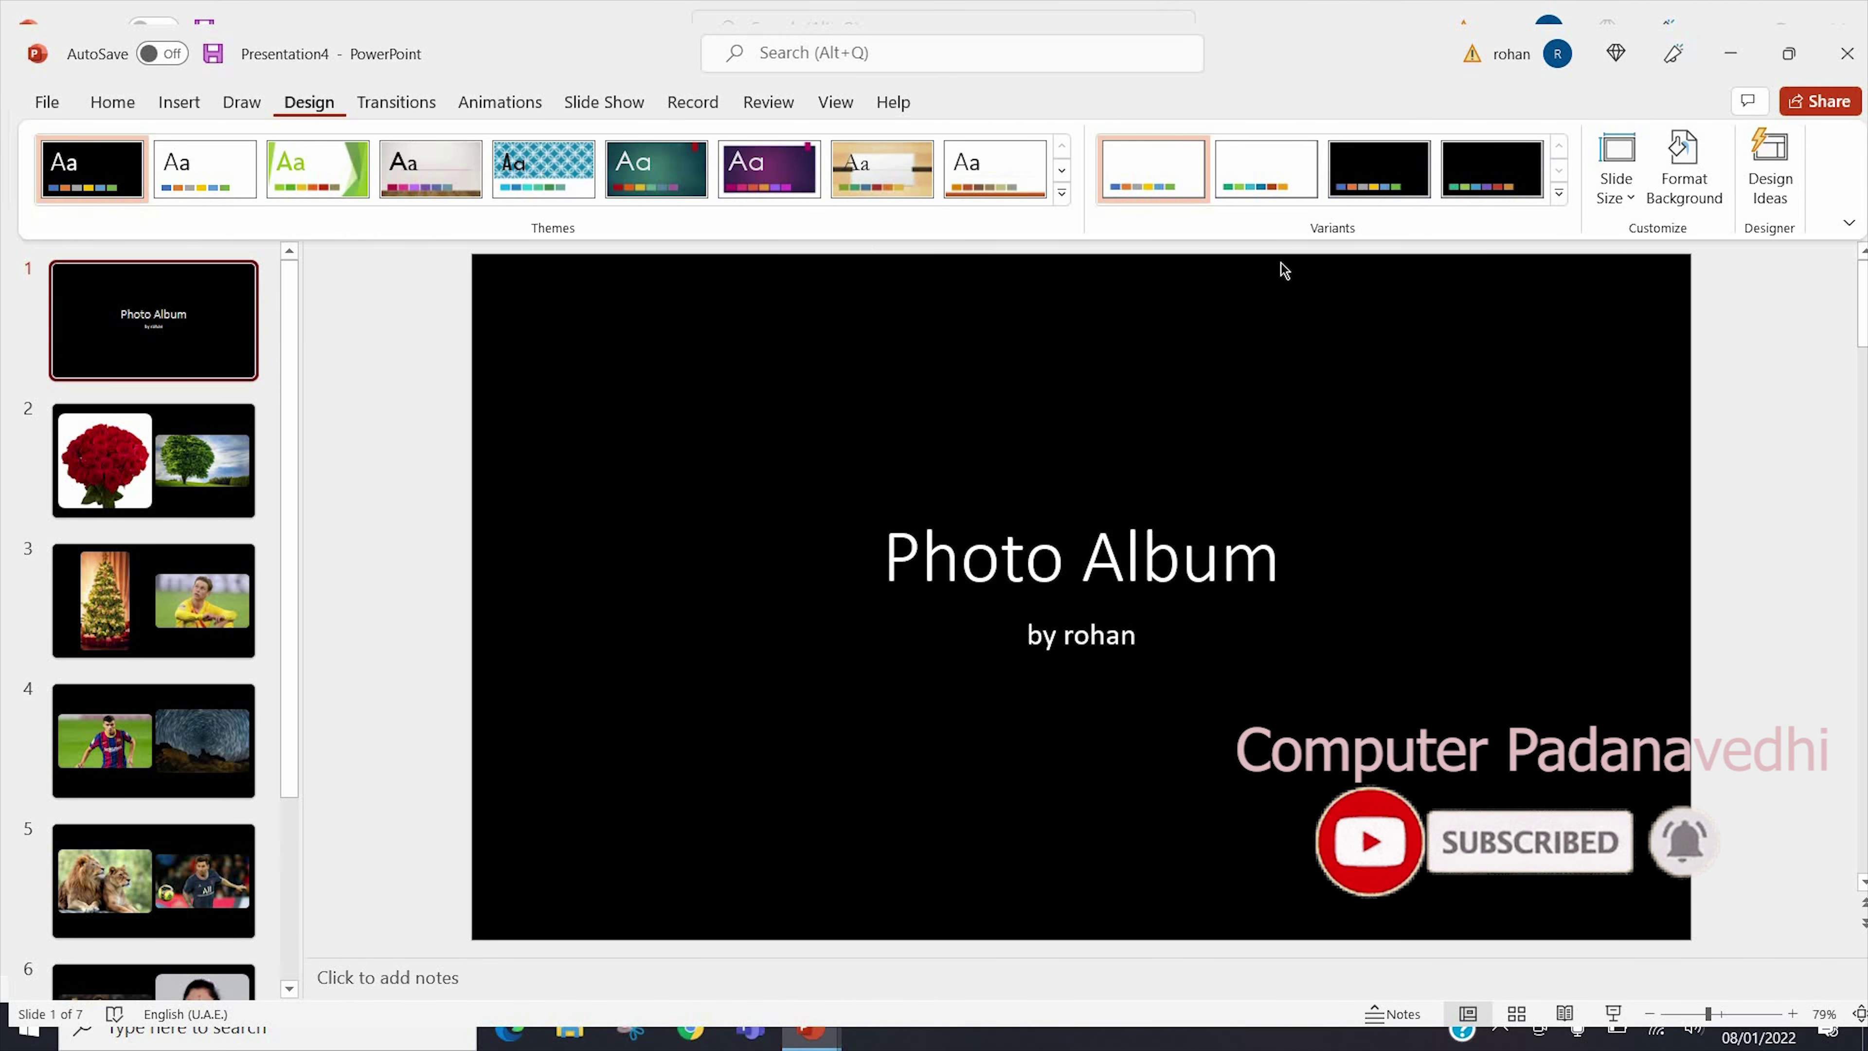
pyautogui.click(1062, 192)
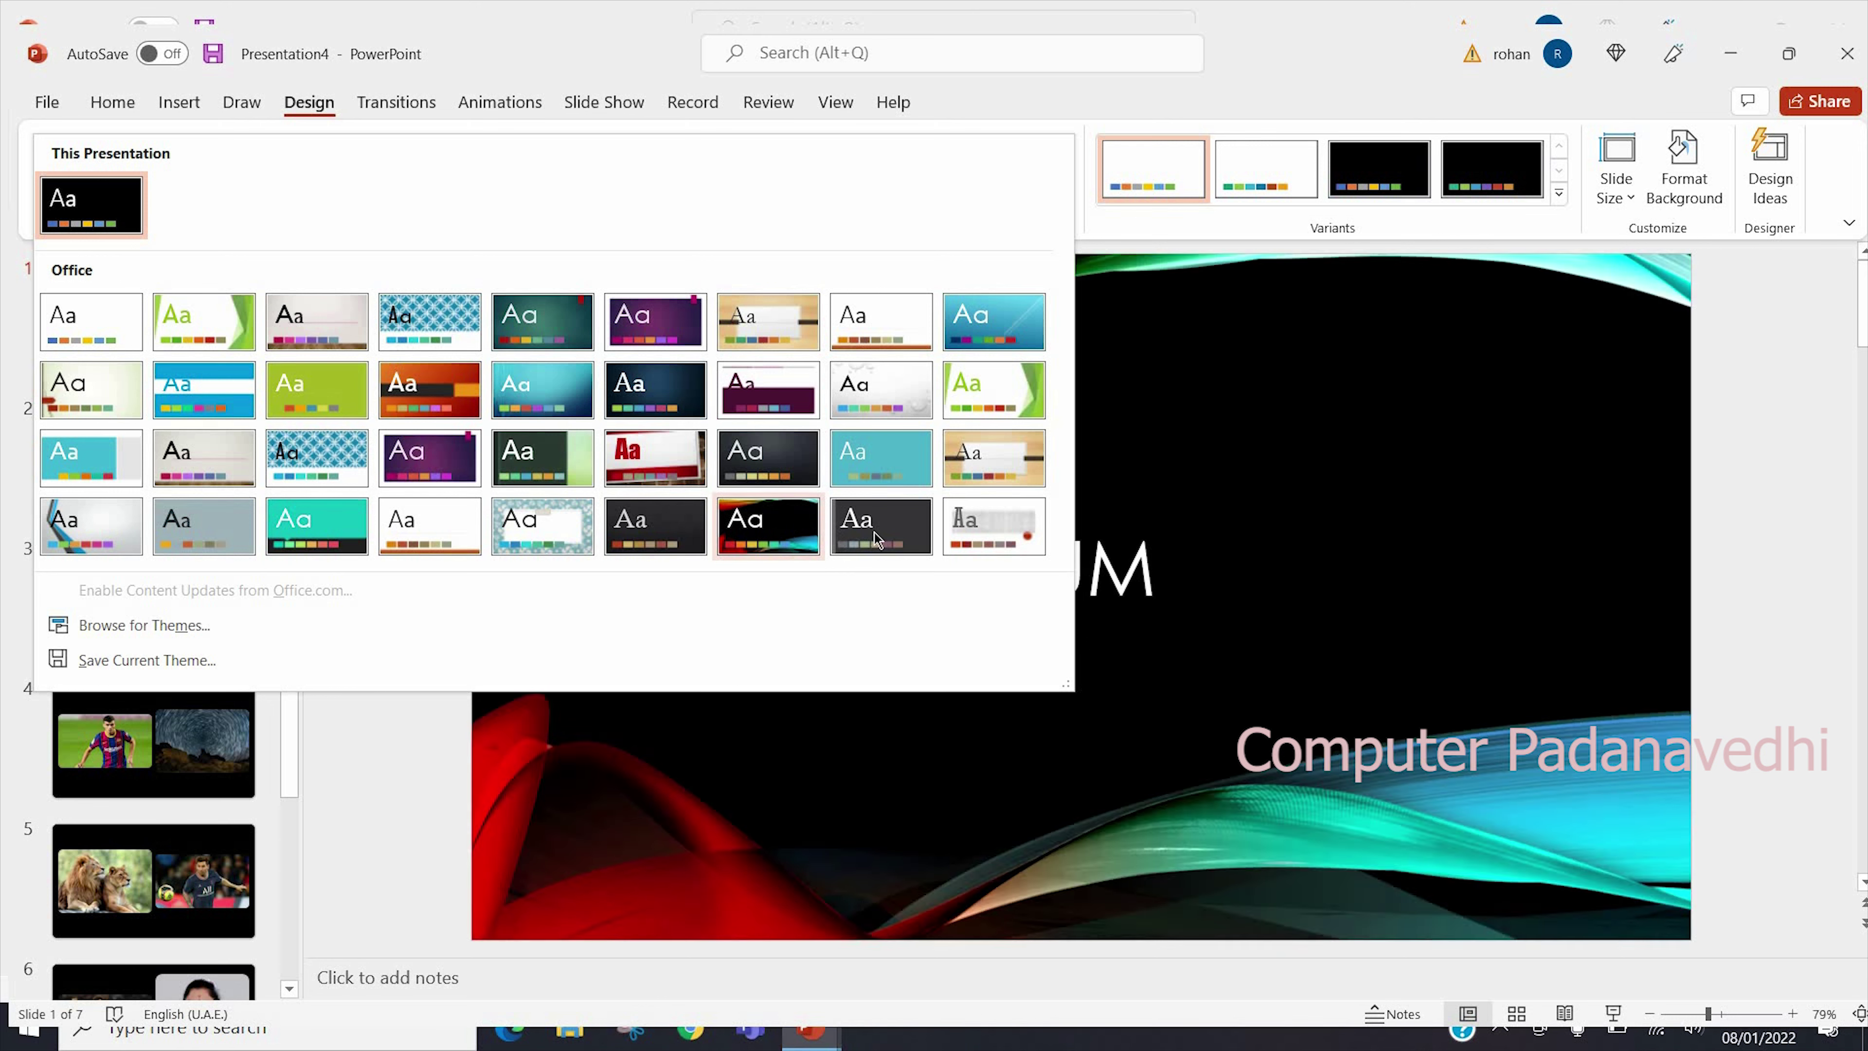
pyautogui.click(770, 536)
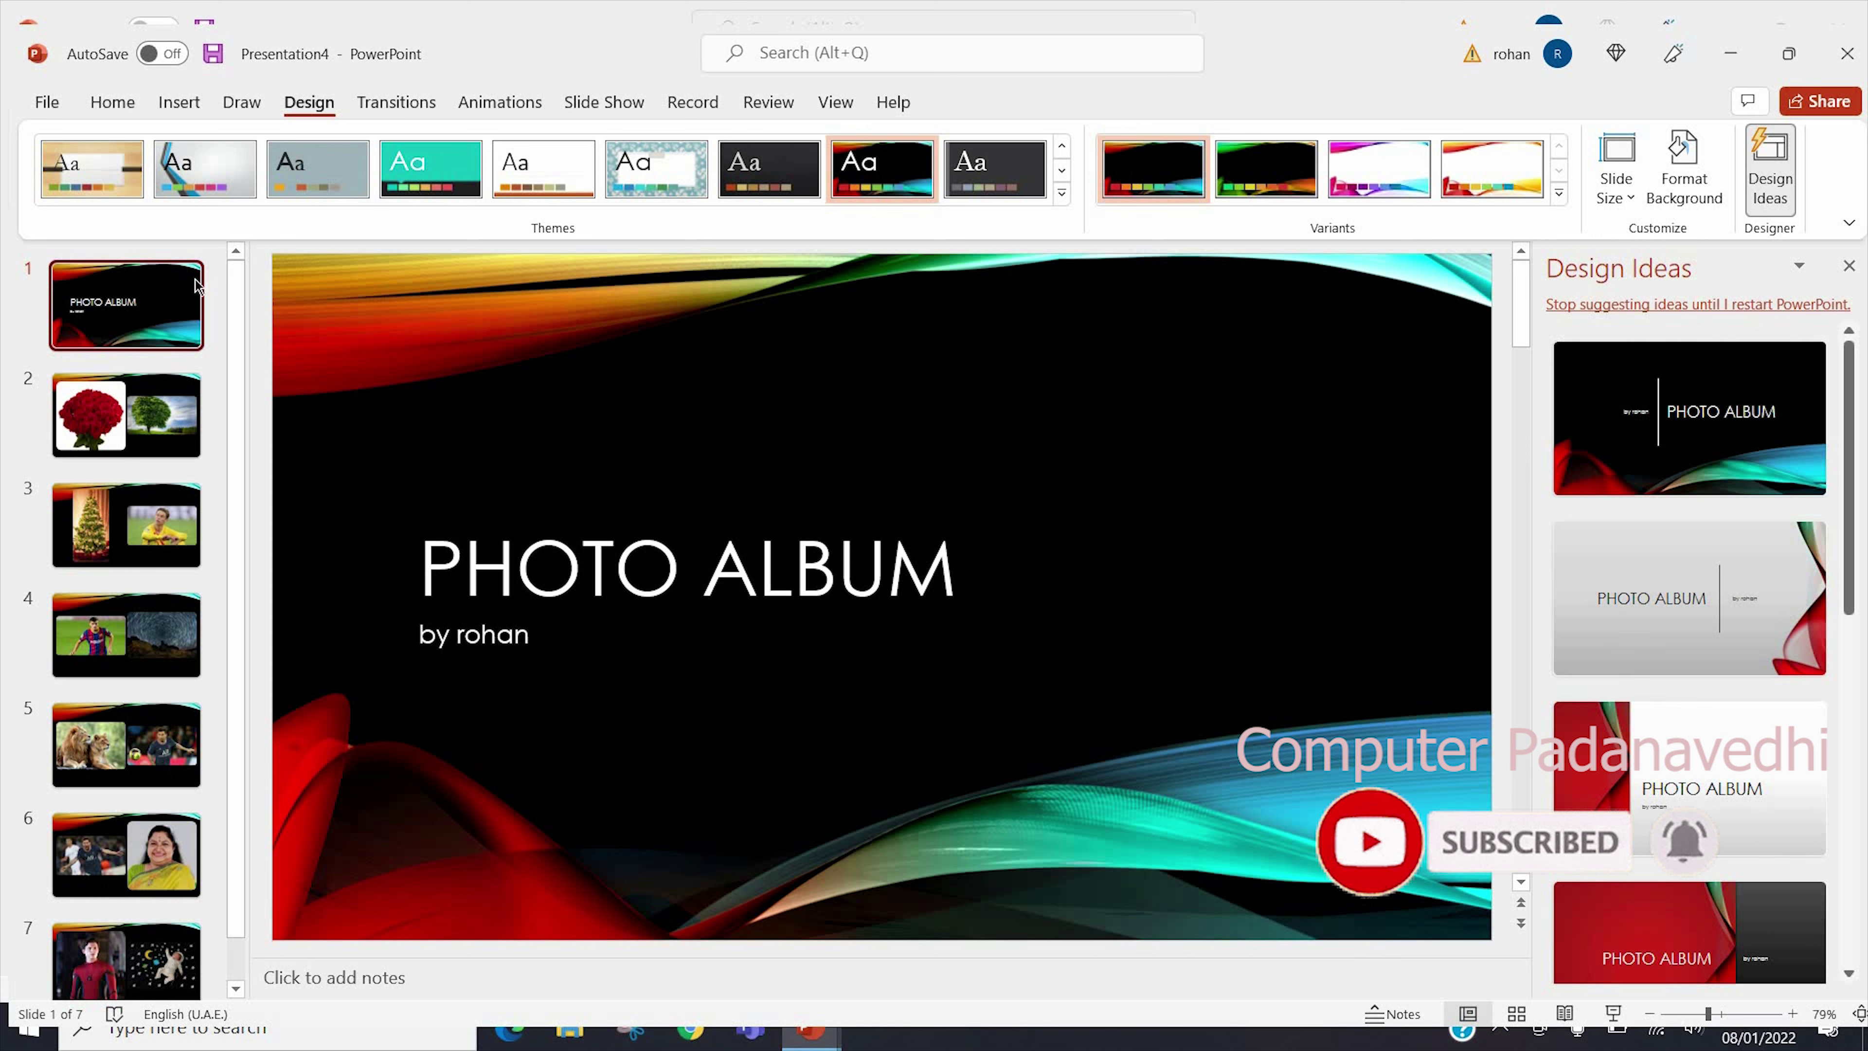
pyautogui.press('F5')
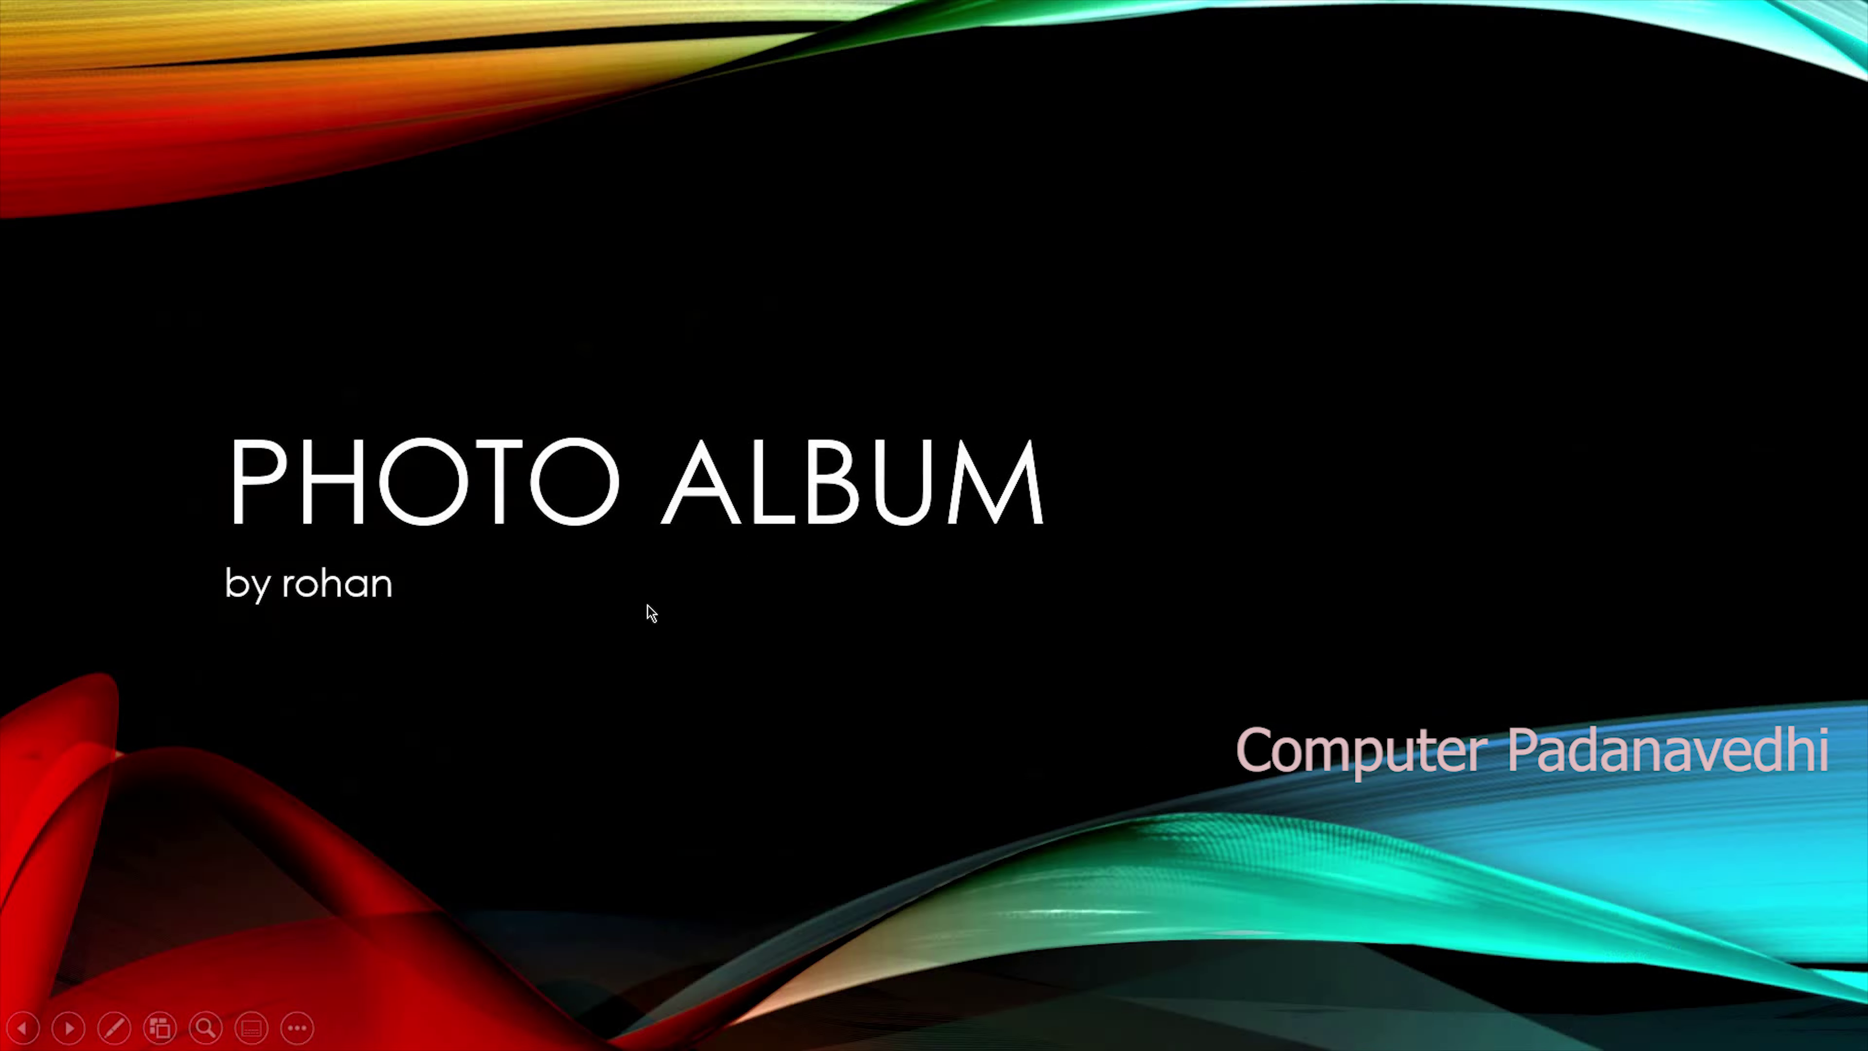
pyautogui.click(765, 659)
pyautogui.click(765, 659)
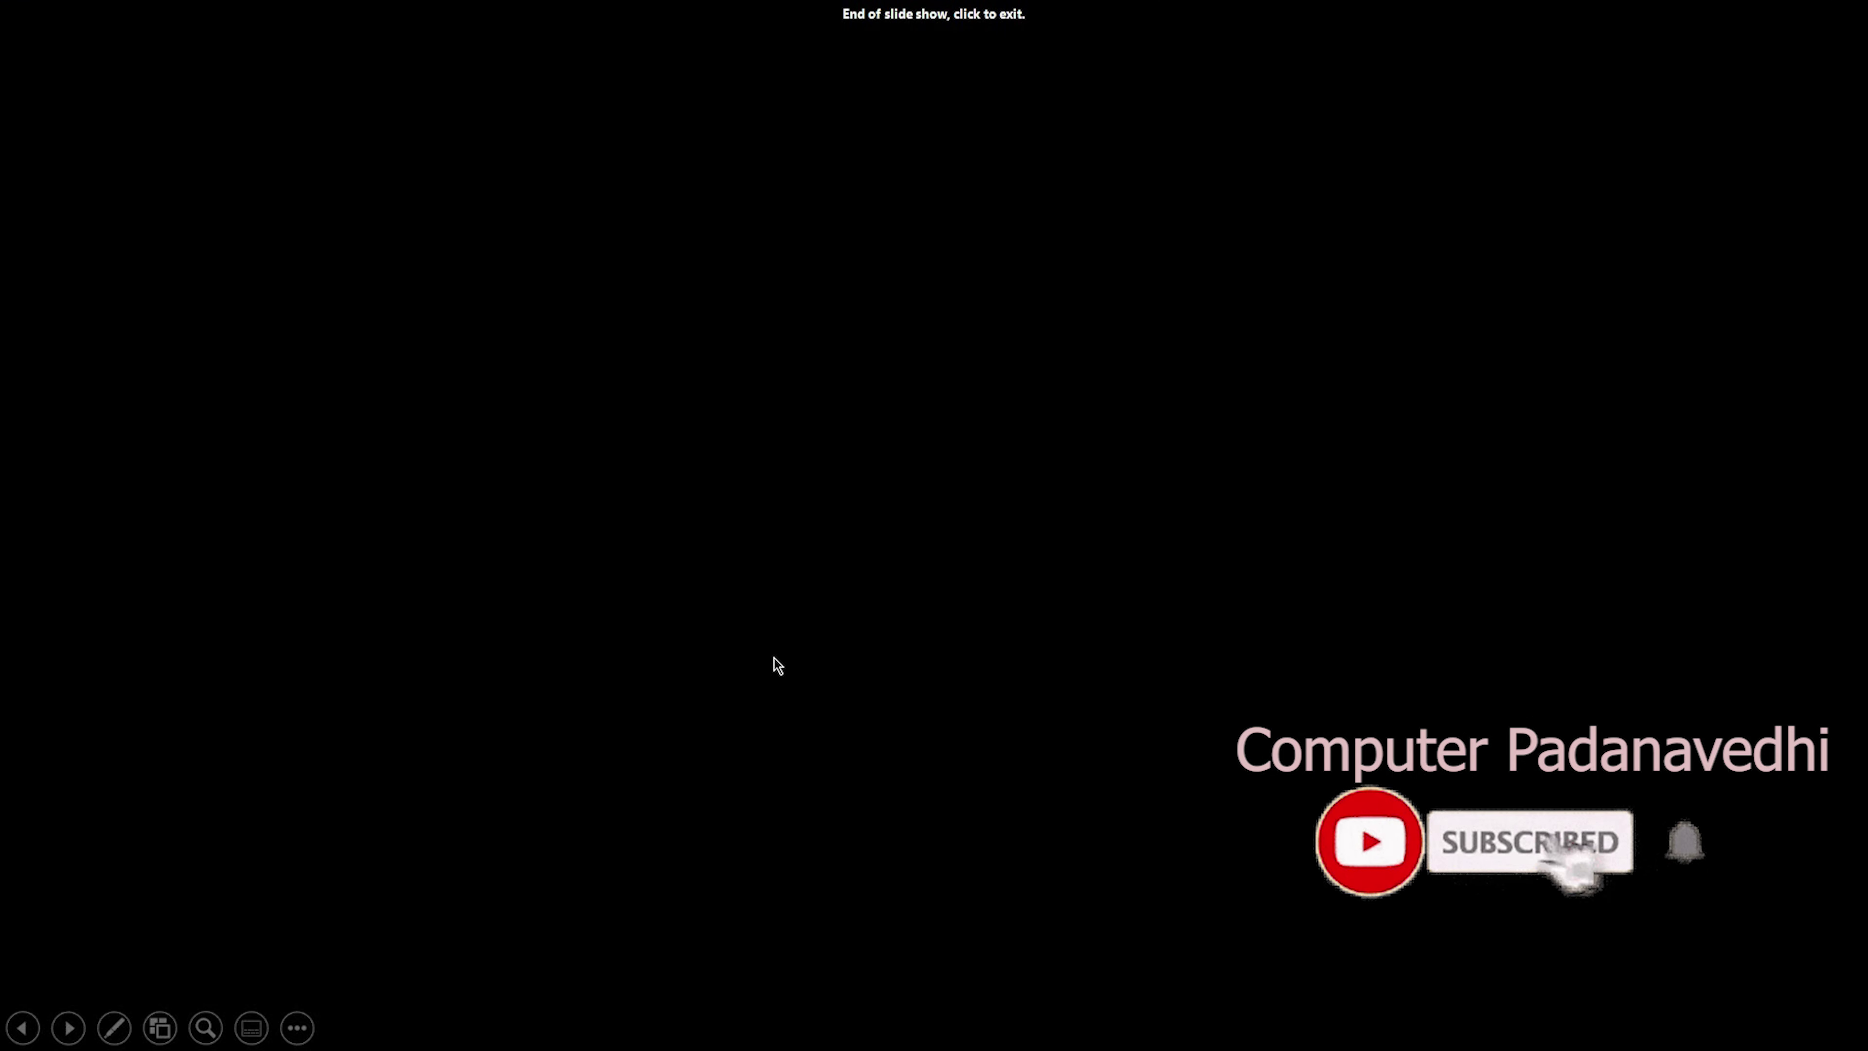
pyautogui.rightClick(775, 659)
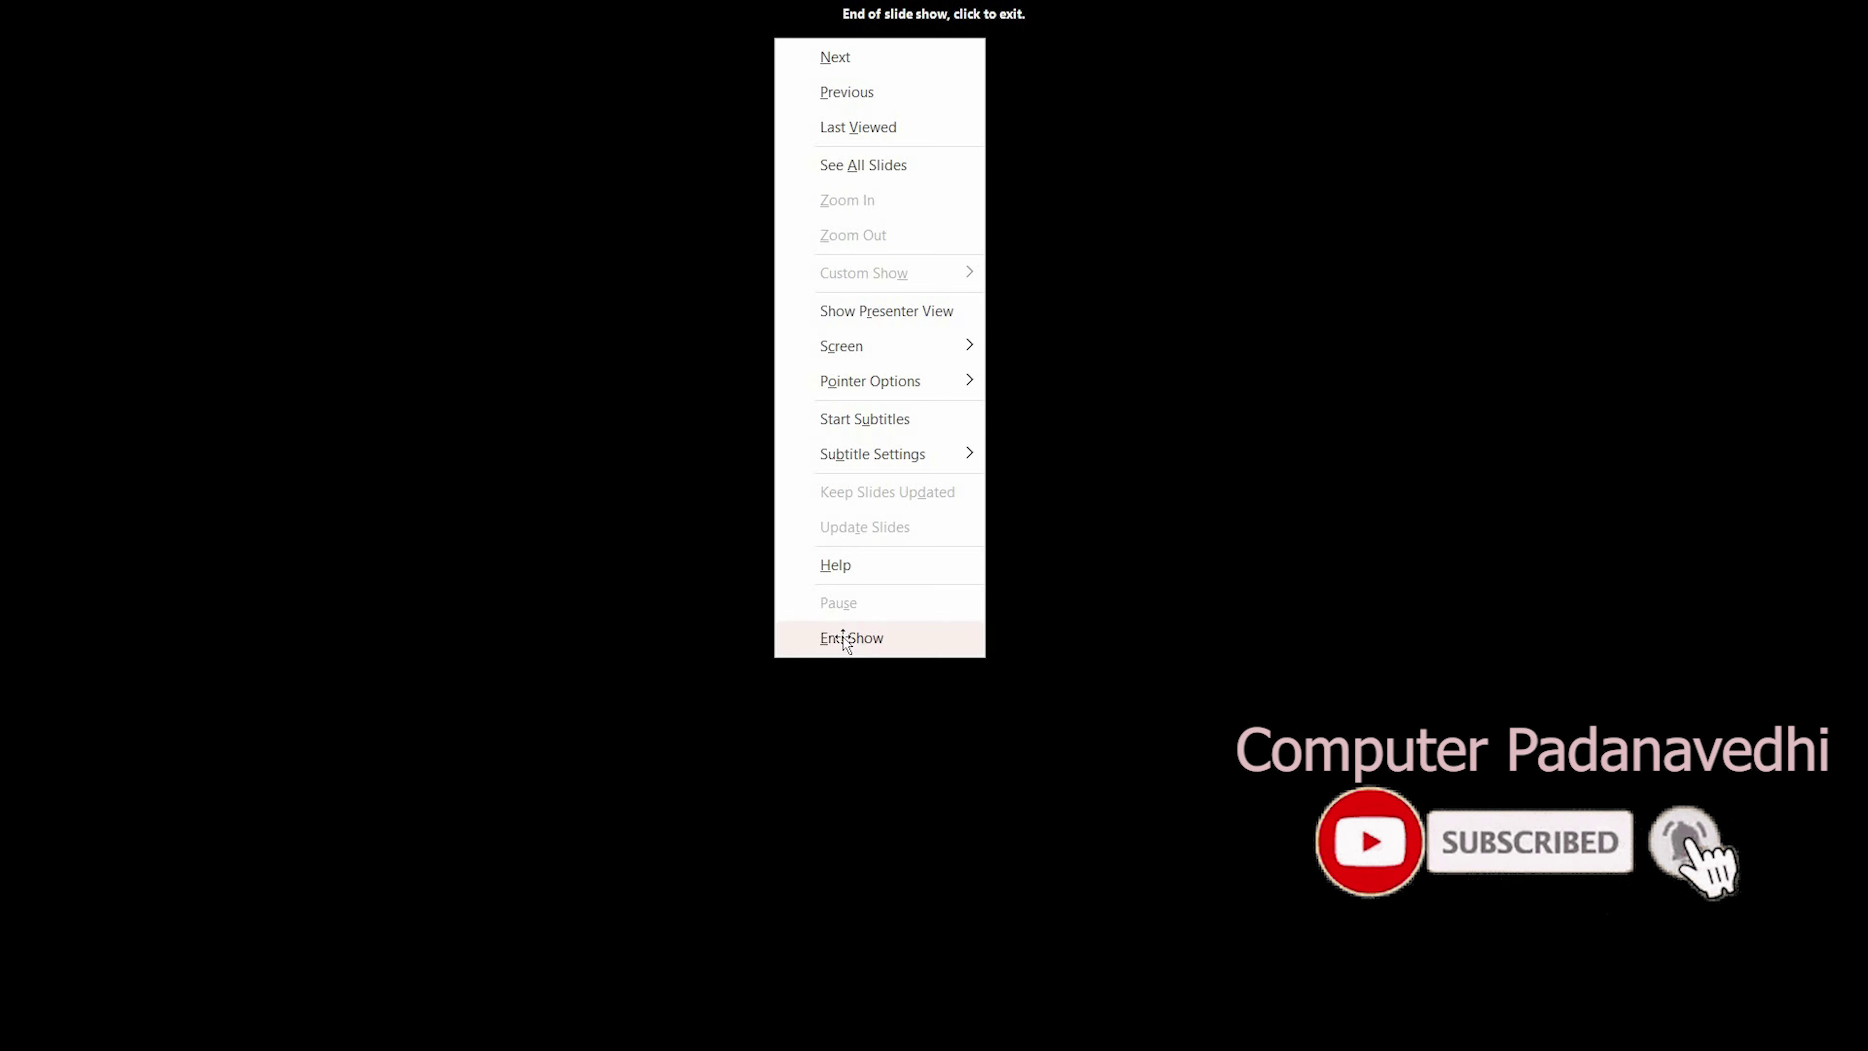
pyautogui.click(842, 638)
# - Update the album to black-and-white pictures, 4 per slide, in Rectangle frames
pyautogui.click(179, 102)
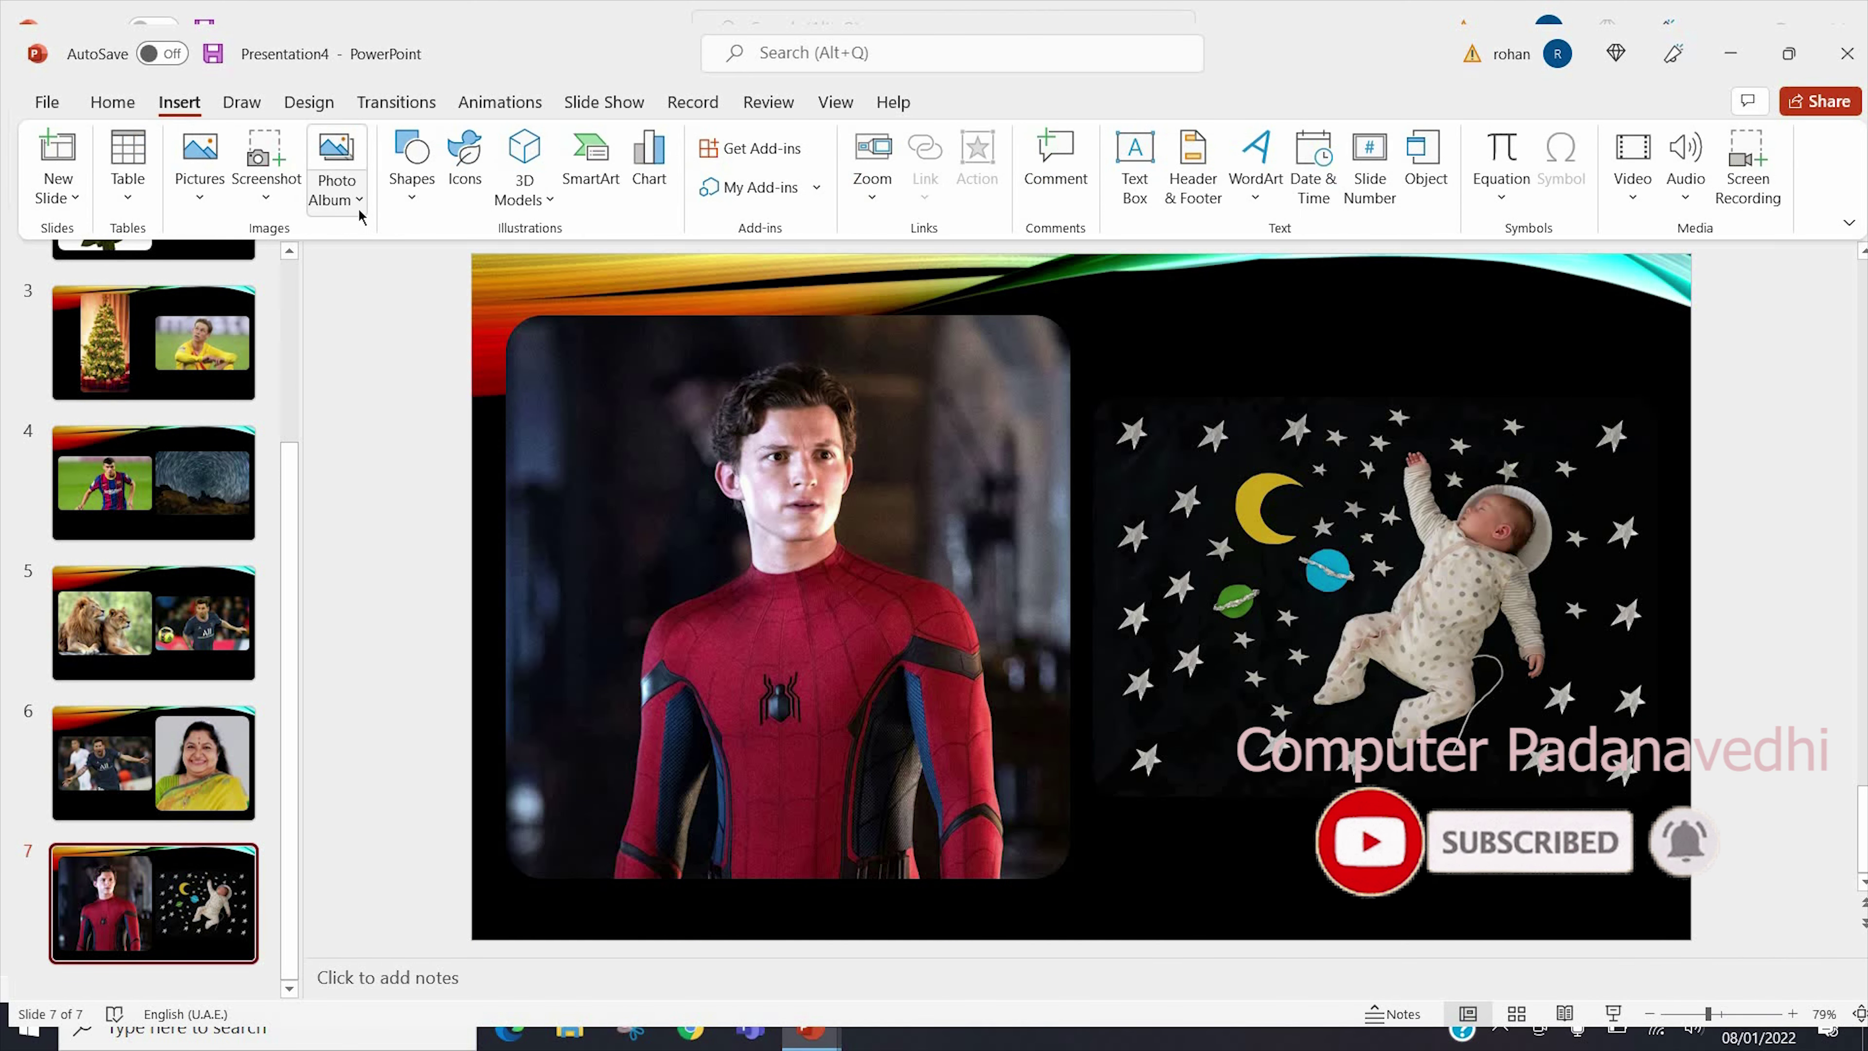
pyautogui.click(337, 184)
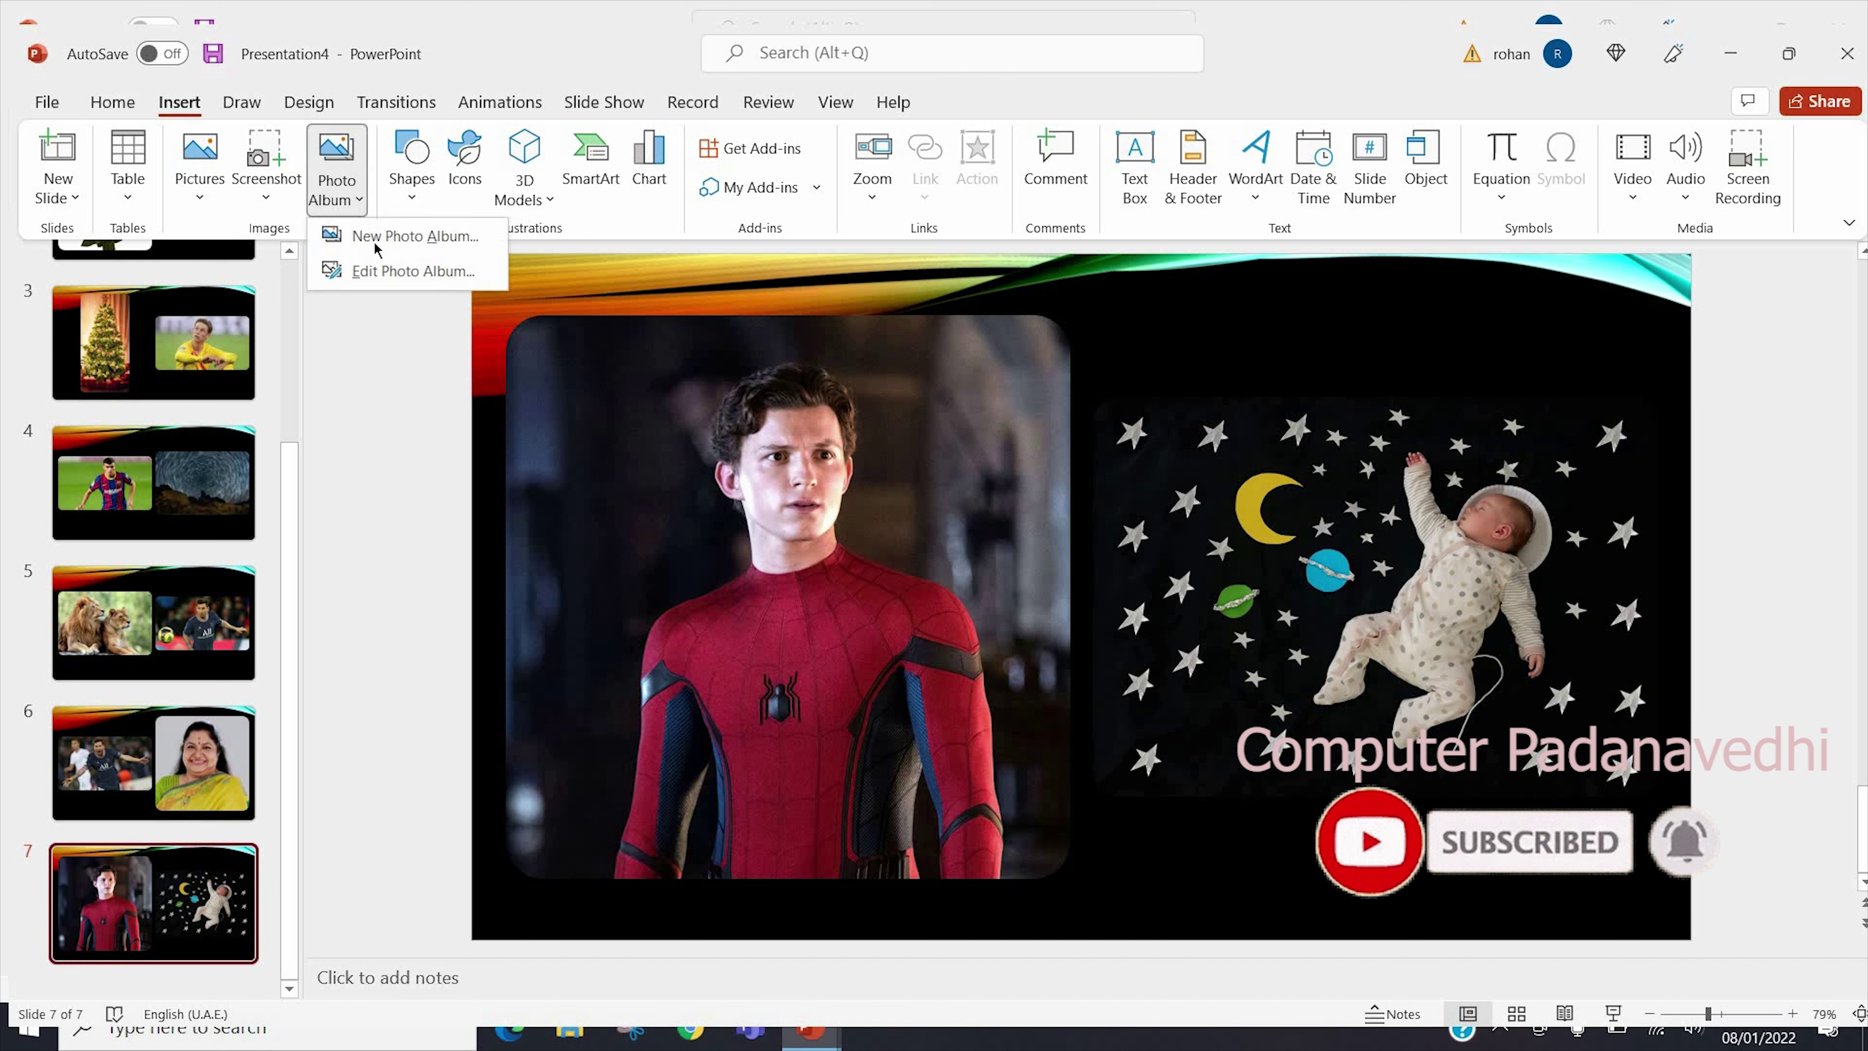
pyautogui.click(403, 271)
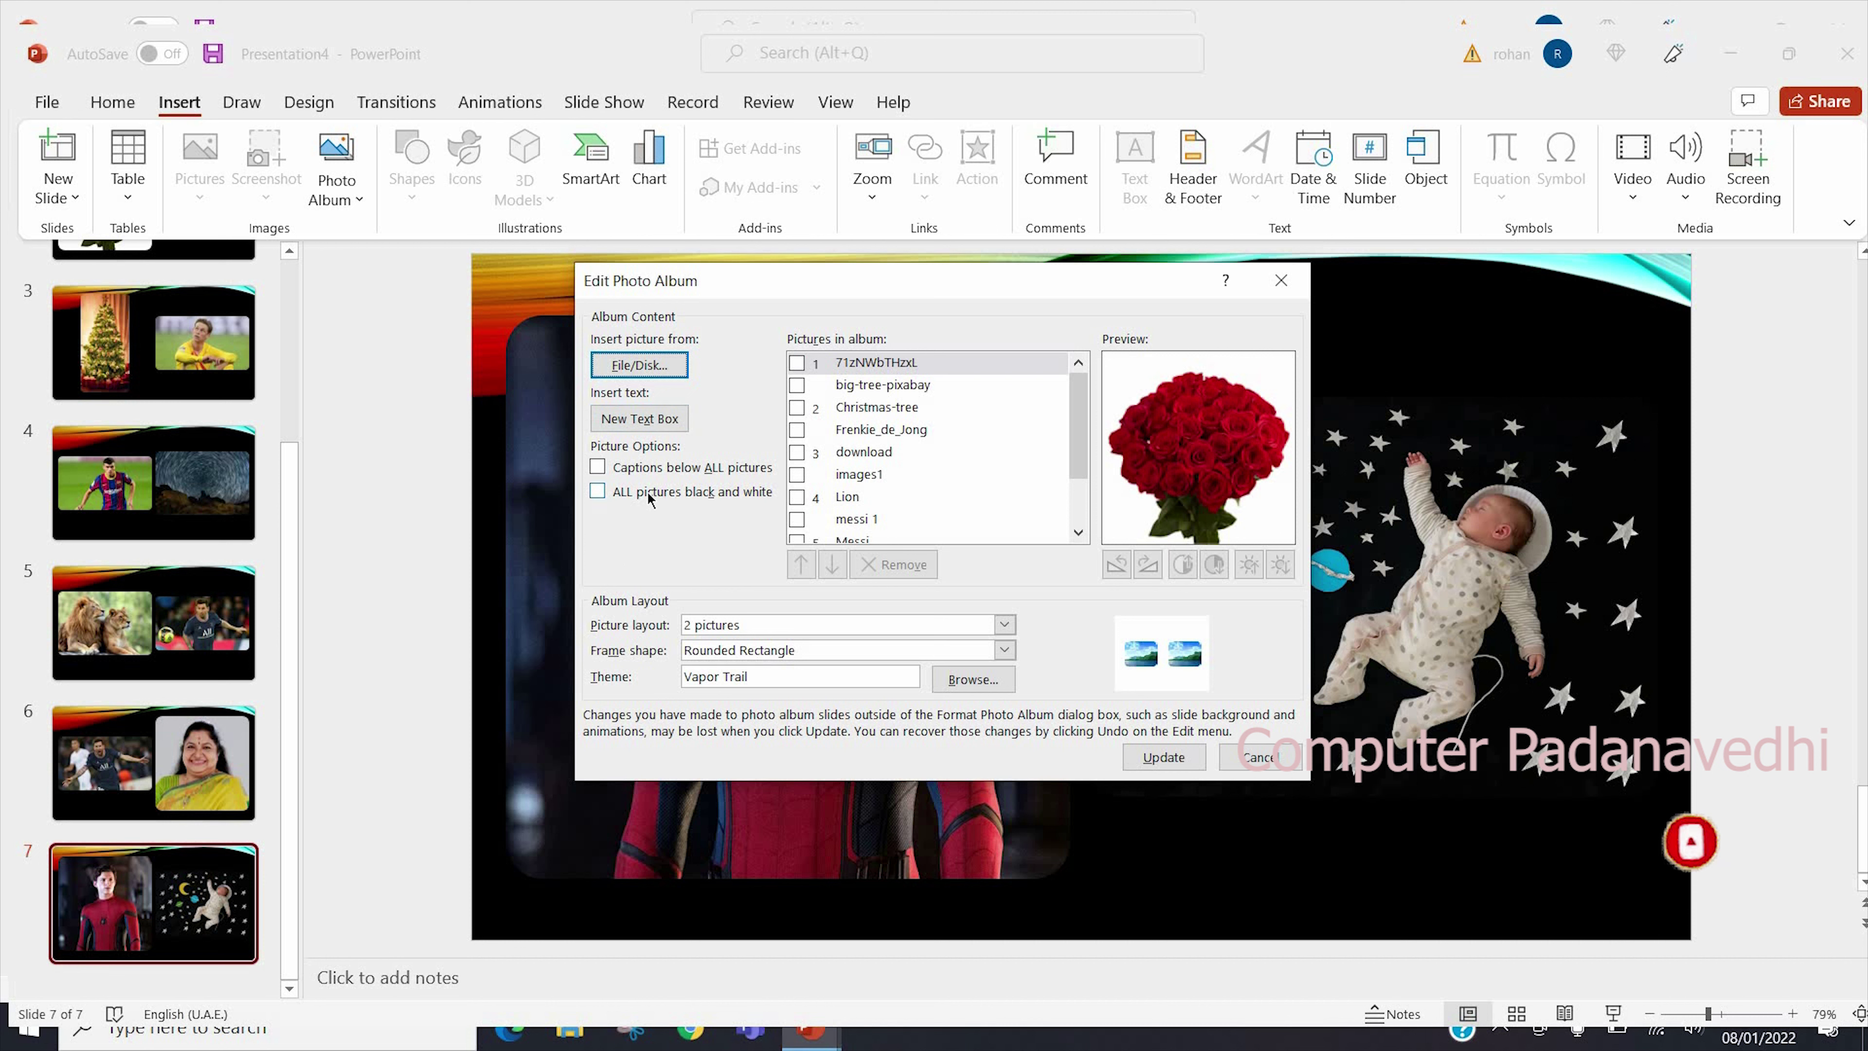
pyautogui.click(597, 491)
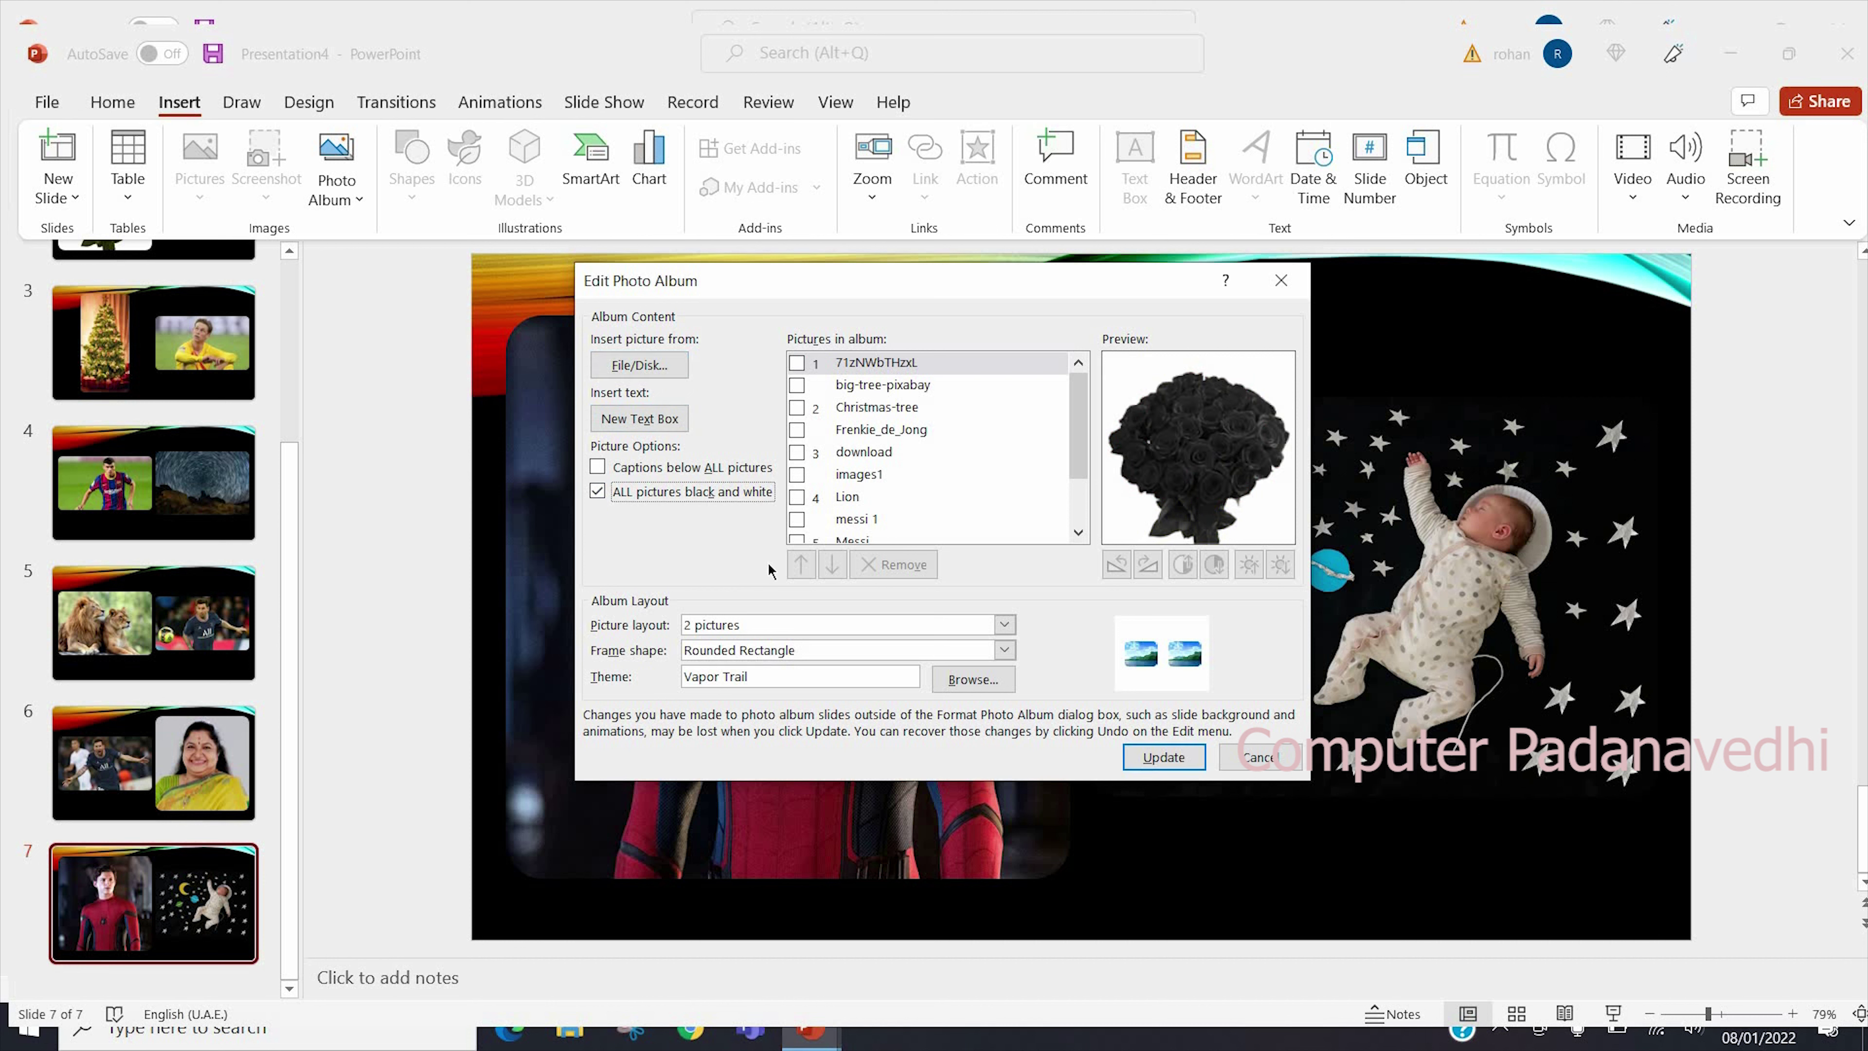
pyautogui.click(1003, 625)
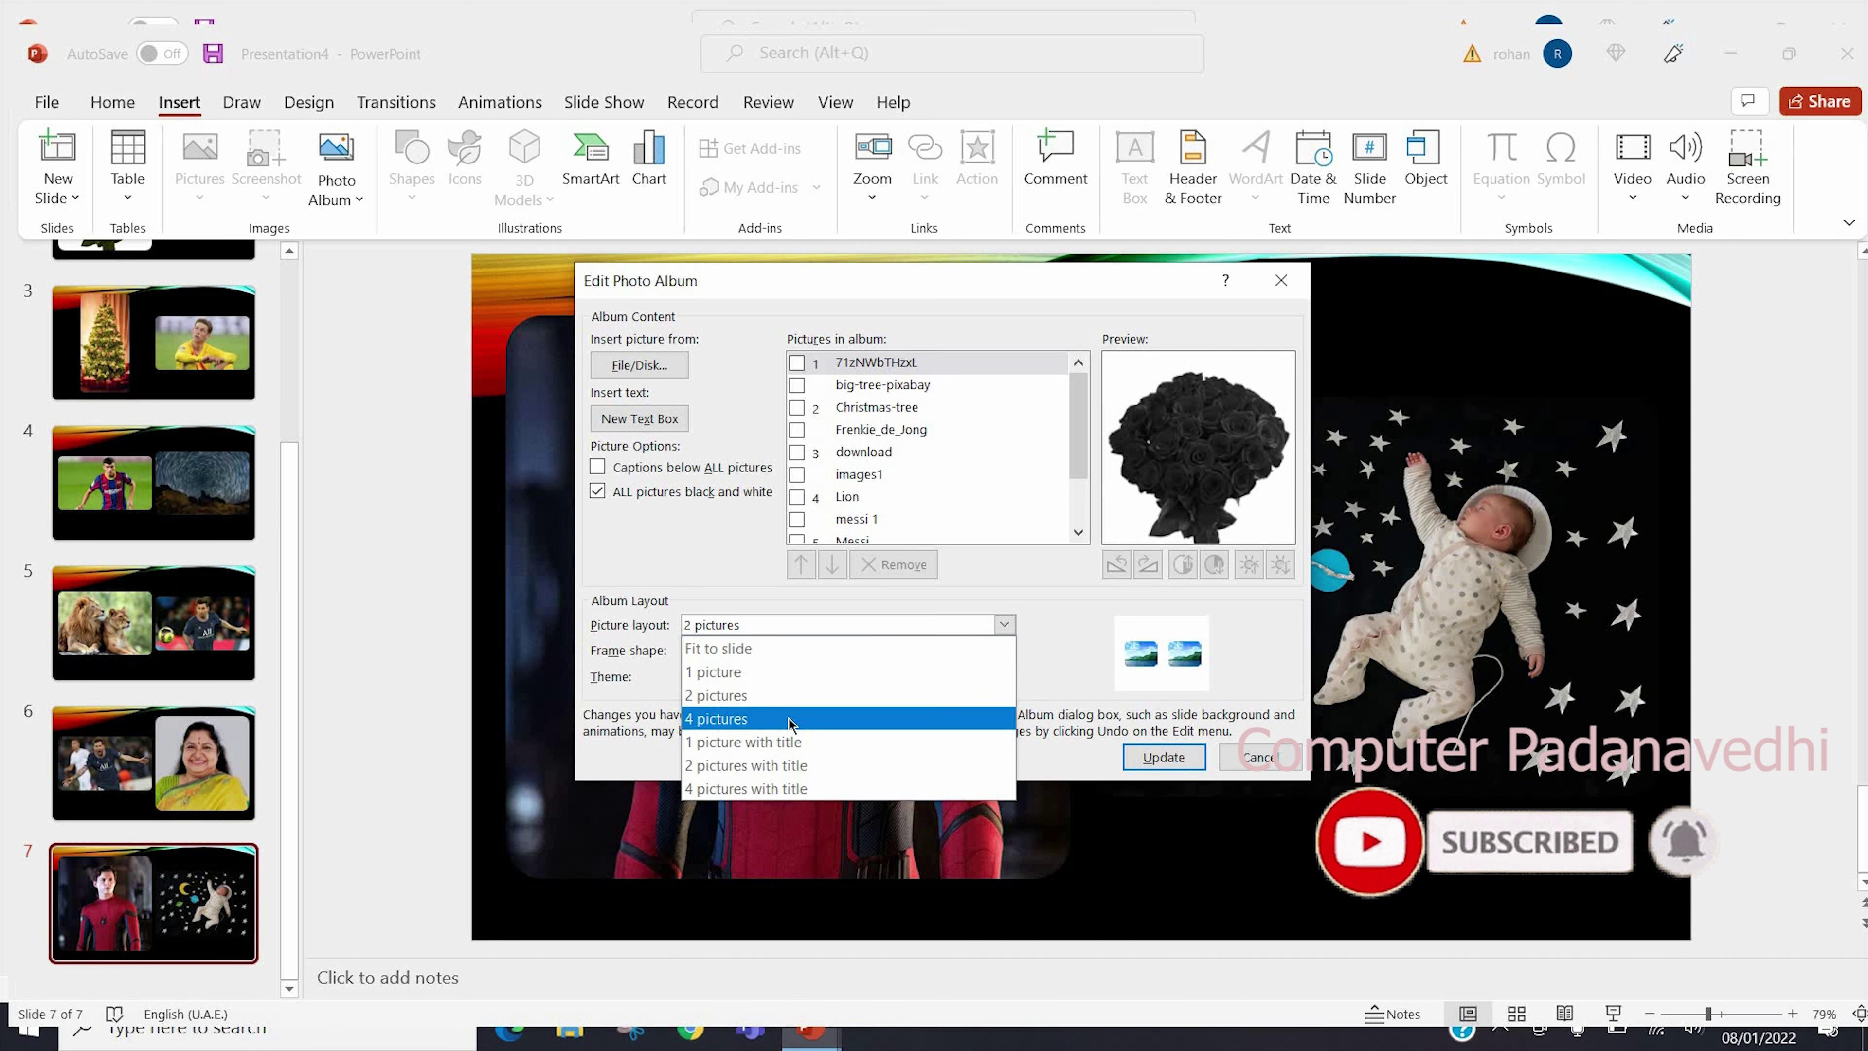
pyautogui.click(893, 728)
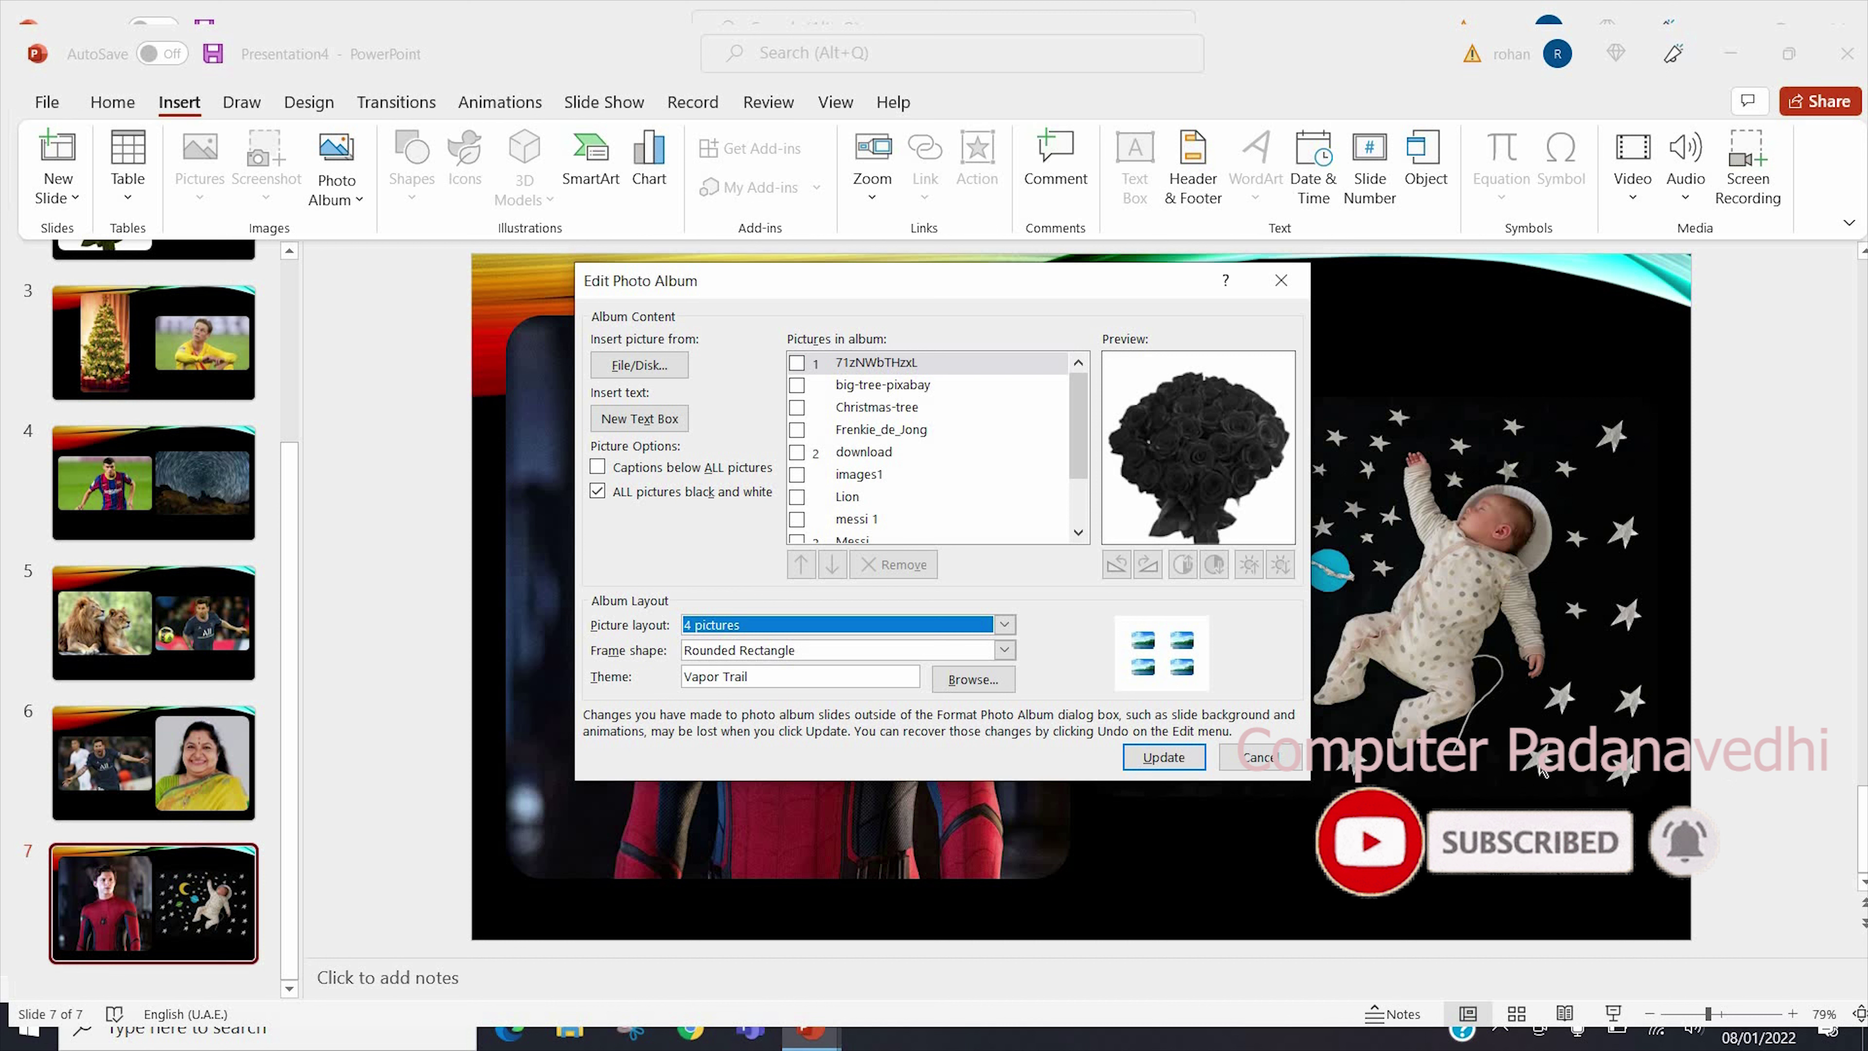
pyautogui.click(1003, 650)
pyautogui.press('Return')
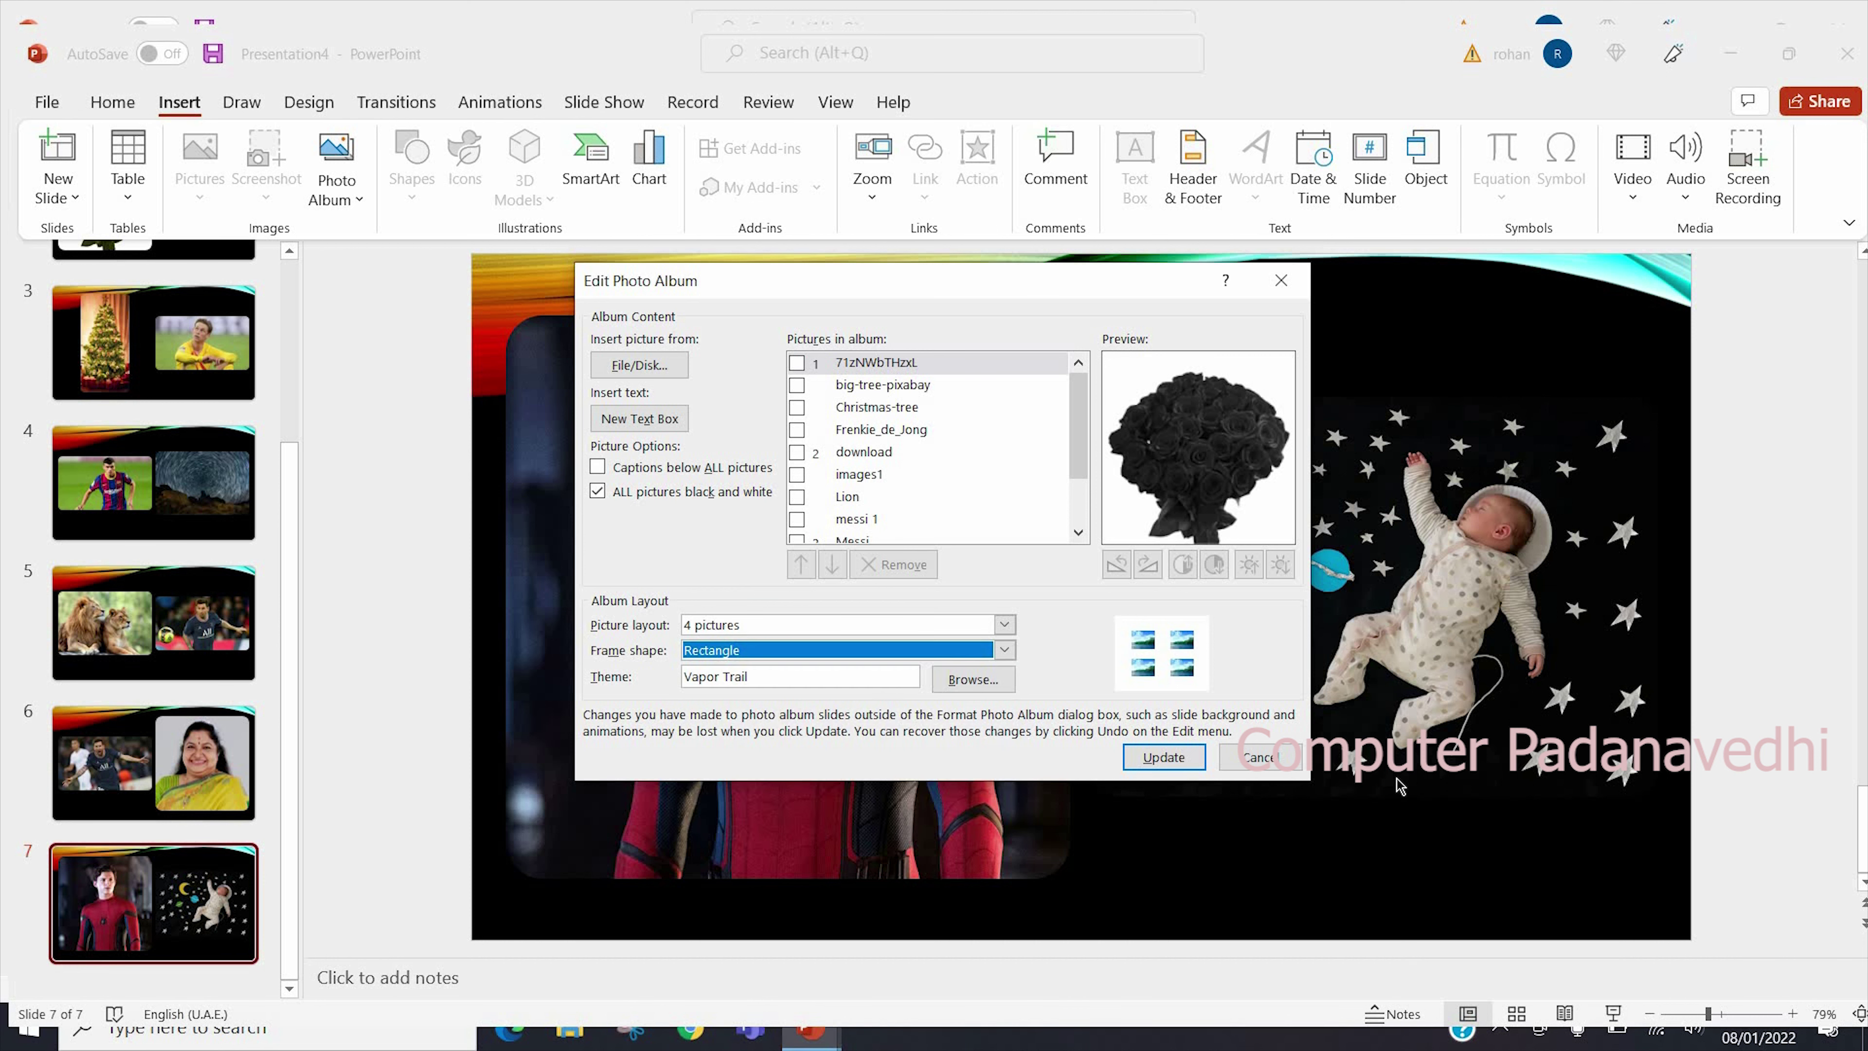
pyautogui.click(1164, 757)
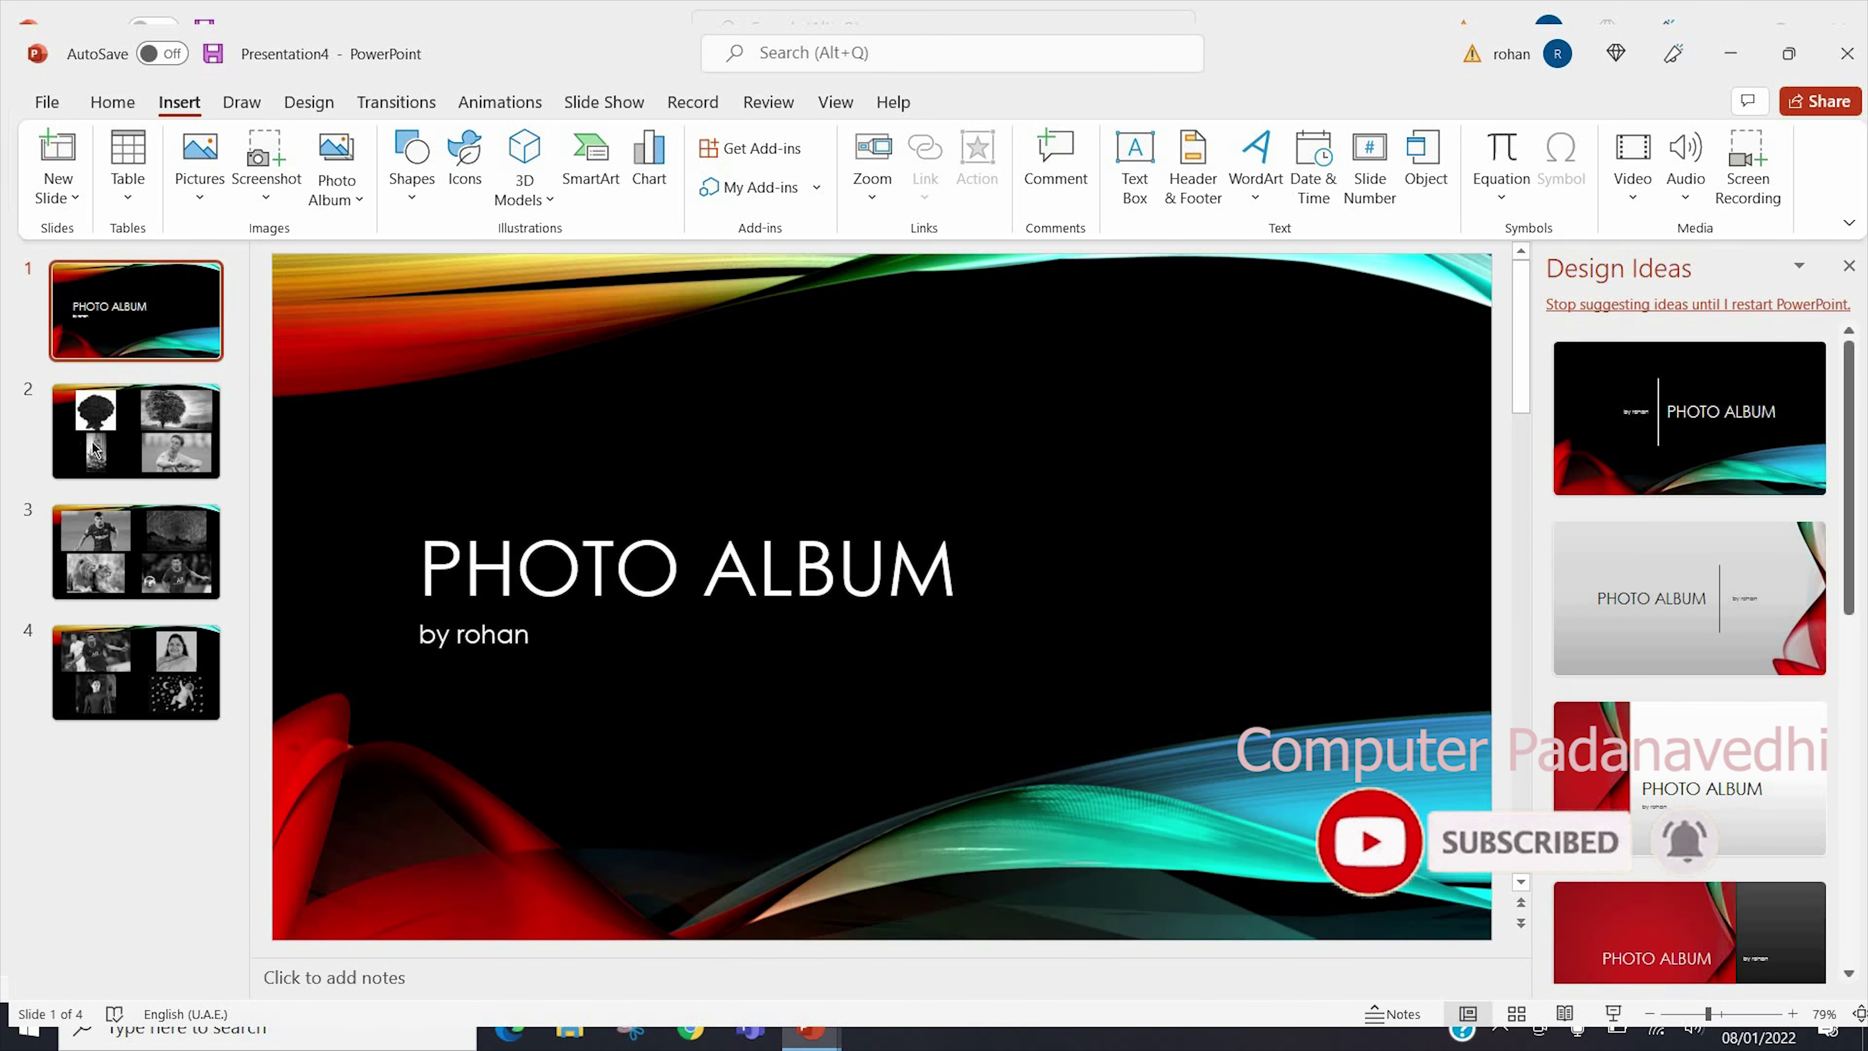
pyautogui.click(94, 447)
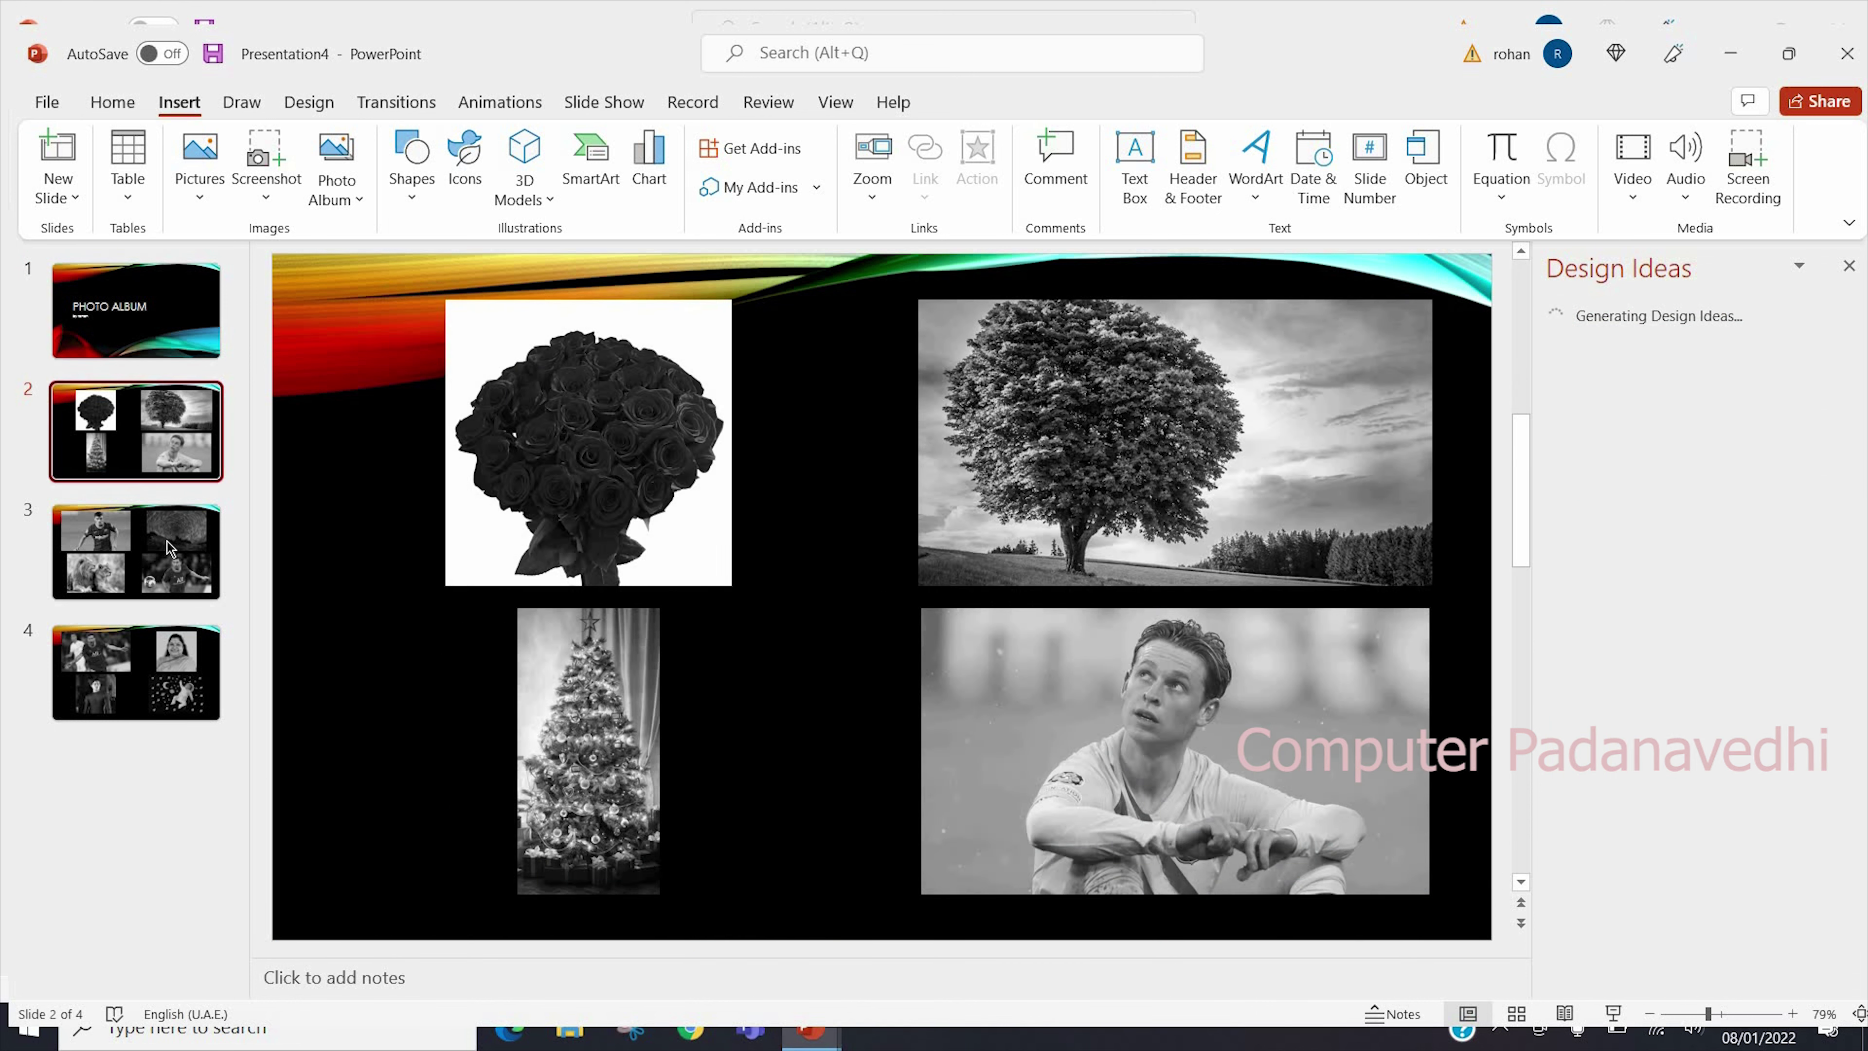
pyautogui.click(162, 564)
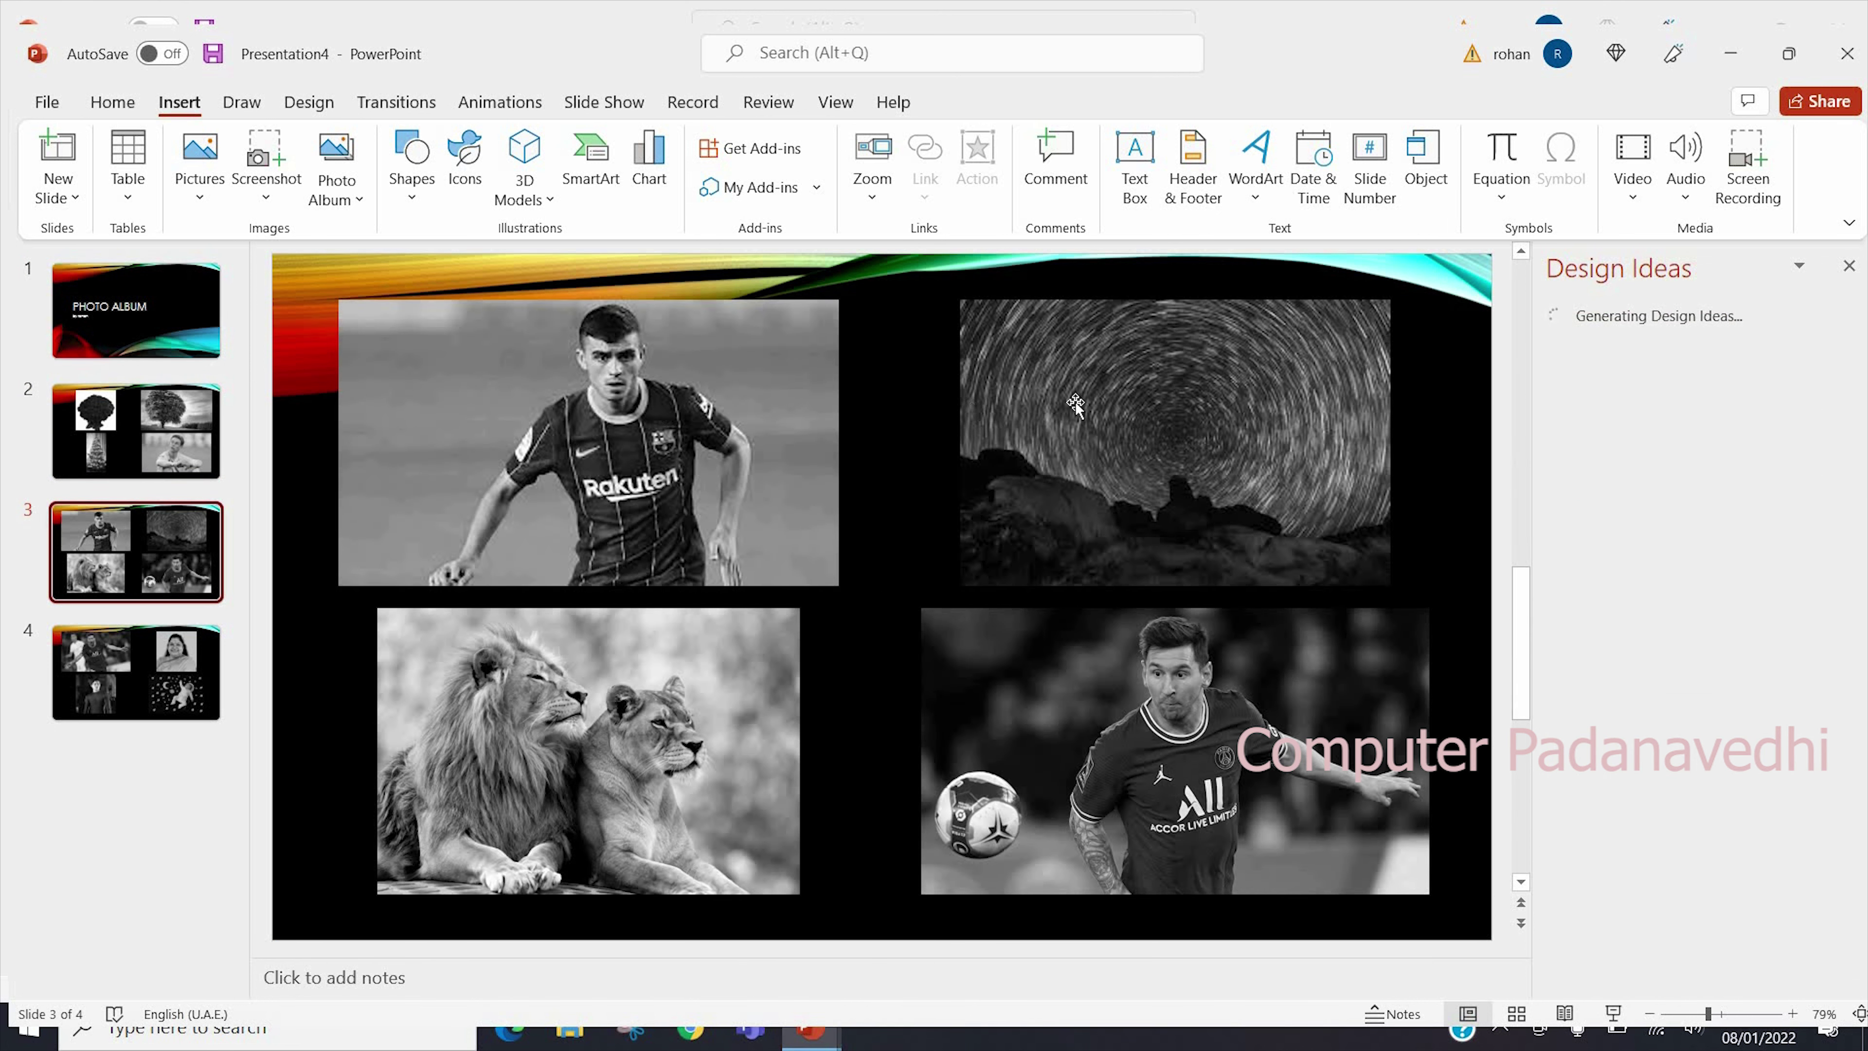
pyautogui.click(156, 708)
pyautogui.click(143, 580)
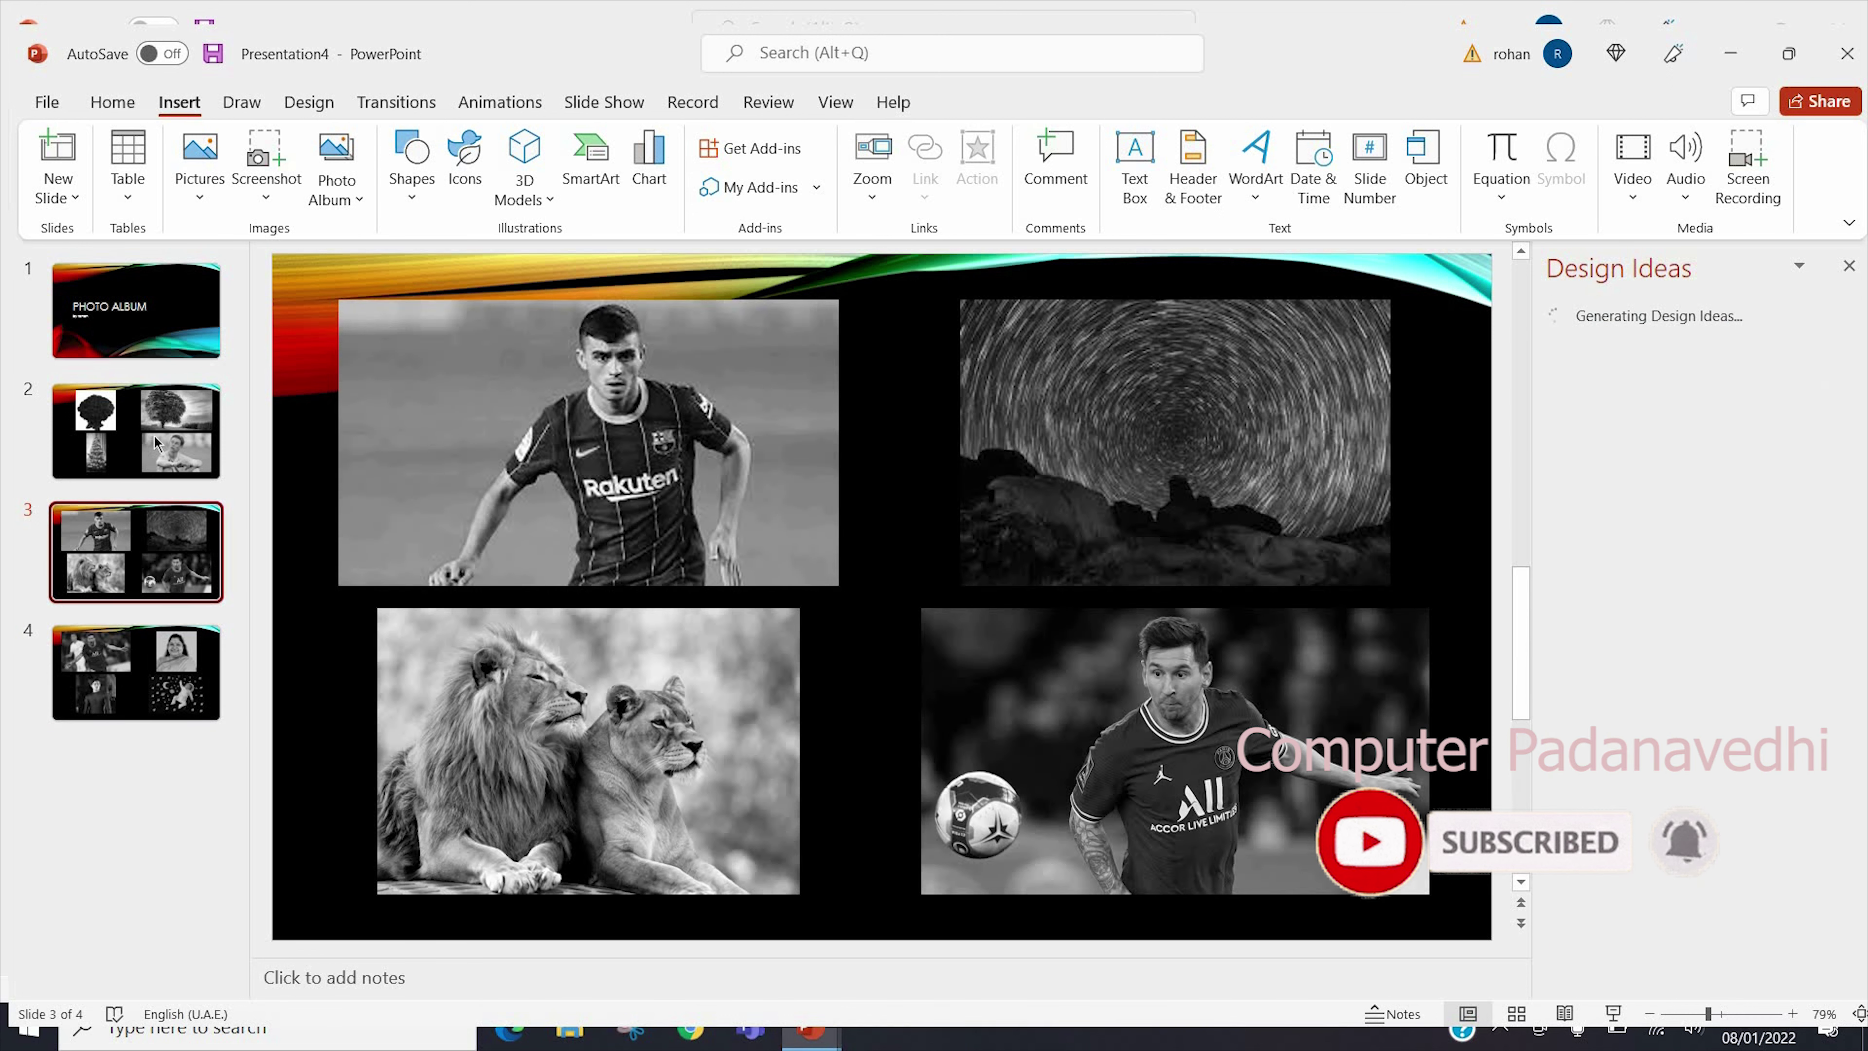
pyautogui.click(156, 442)
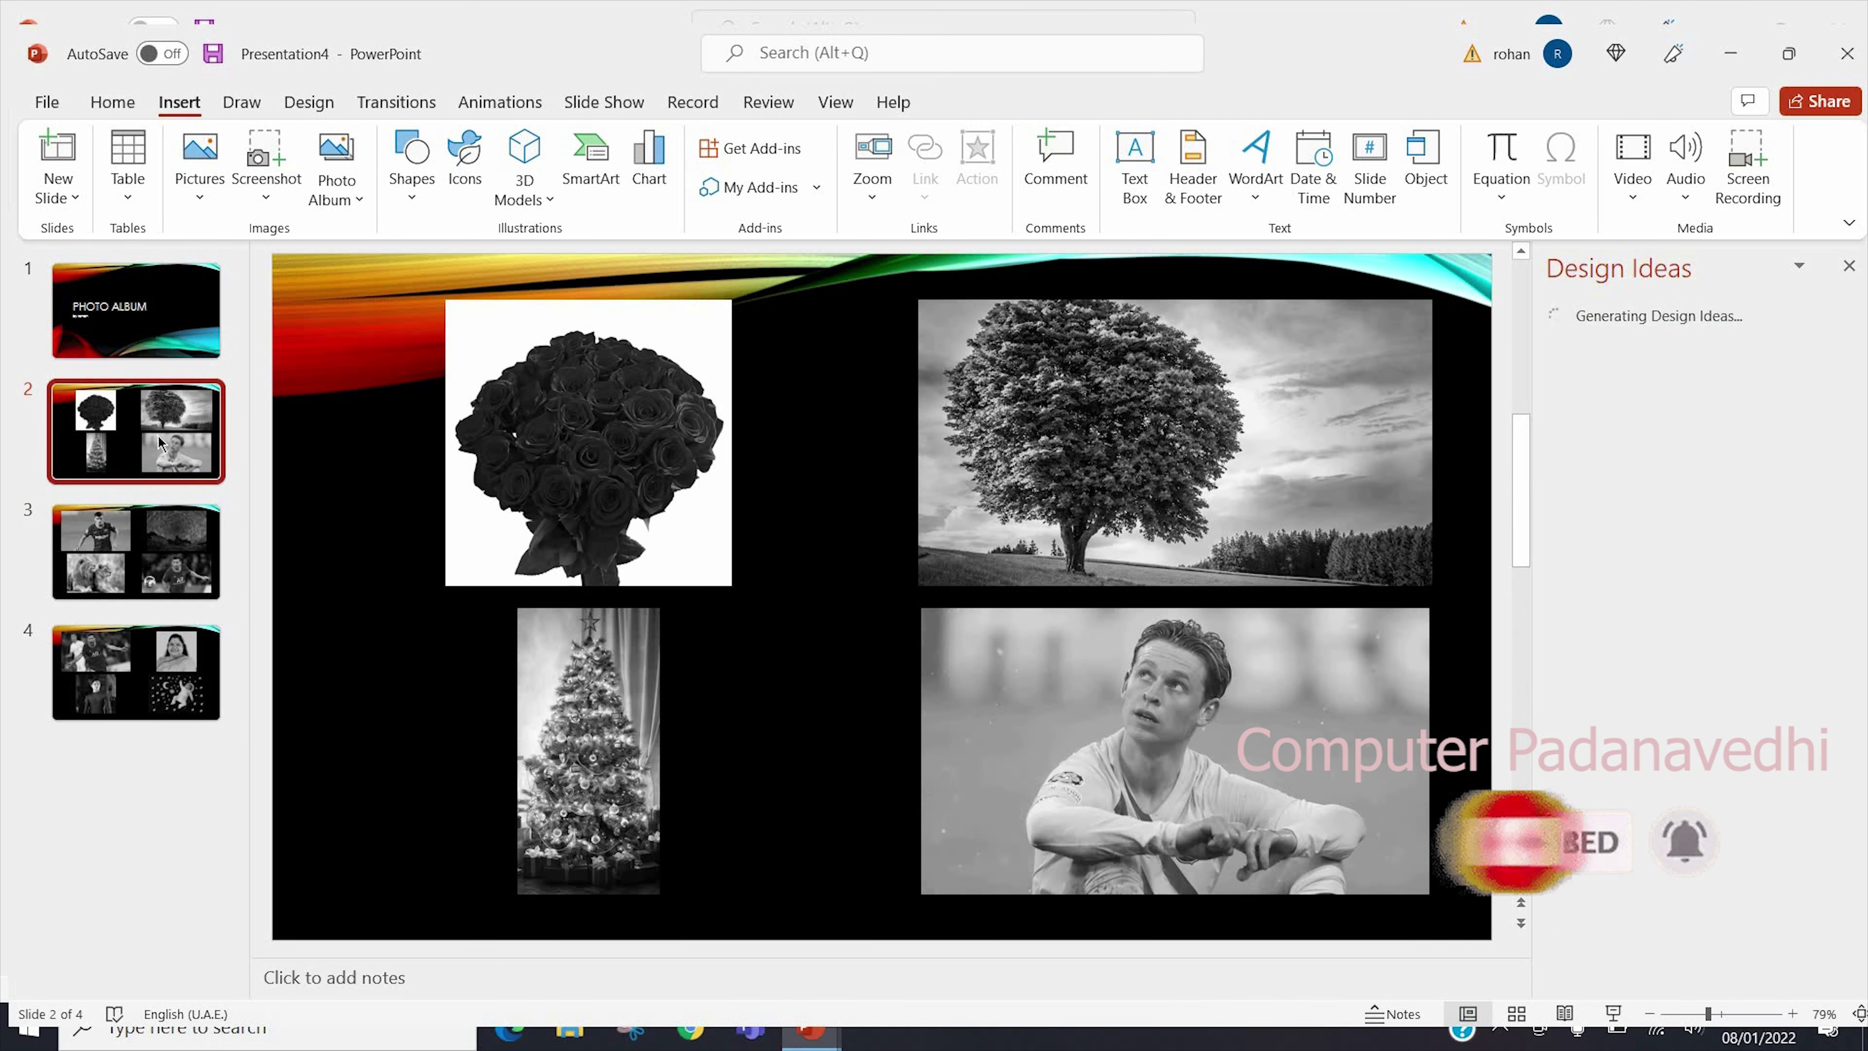